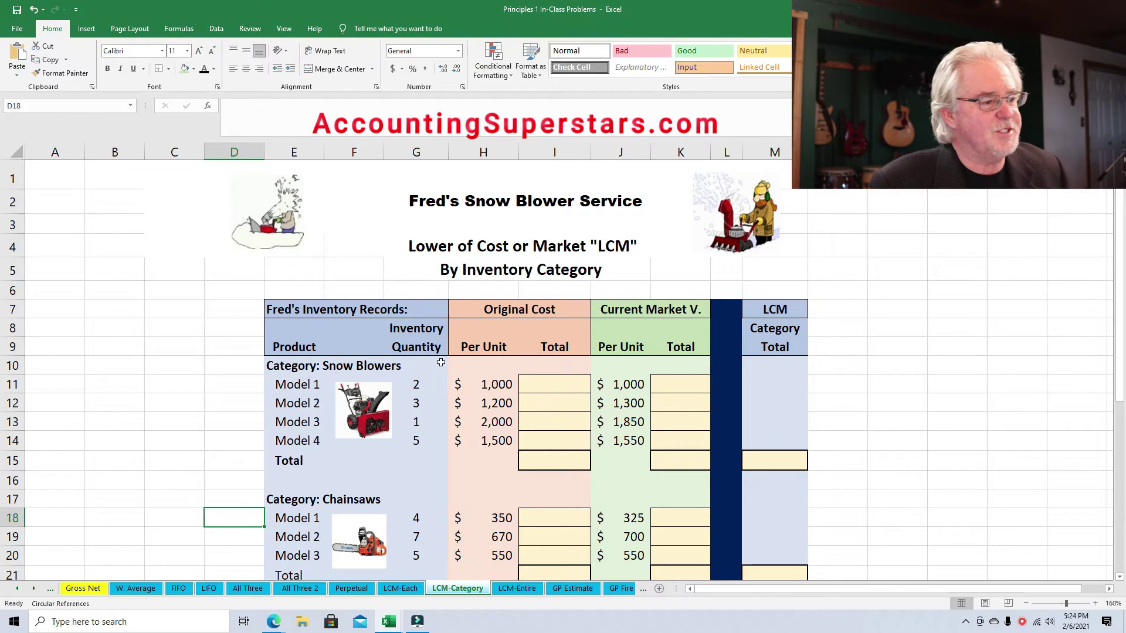
# Reveal the snow blower Model 1 totals: $2,000 cost in I11 and $2,000 market in K11
pyautogui.moveTo(1116, 331)
pyautogui.mouseDown()
pyautogui.moveTo(1111, 389)
pyautogui.moveTo(1121, 313)
pyautogui.mouseUp()
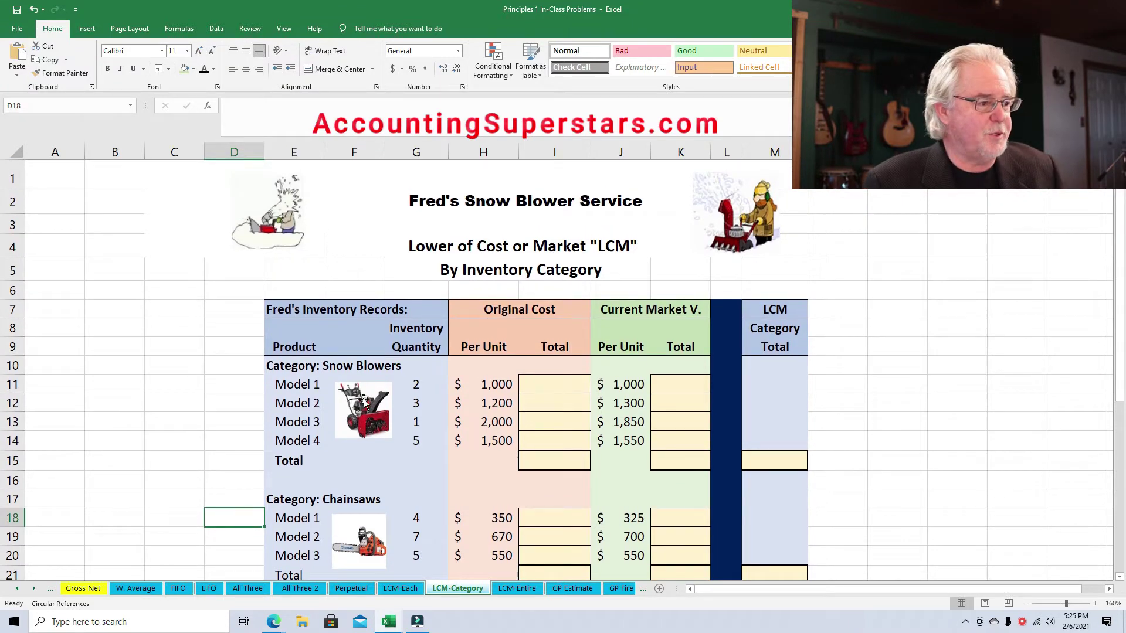
pyautogui.click(410, 385)
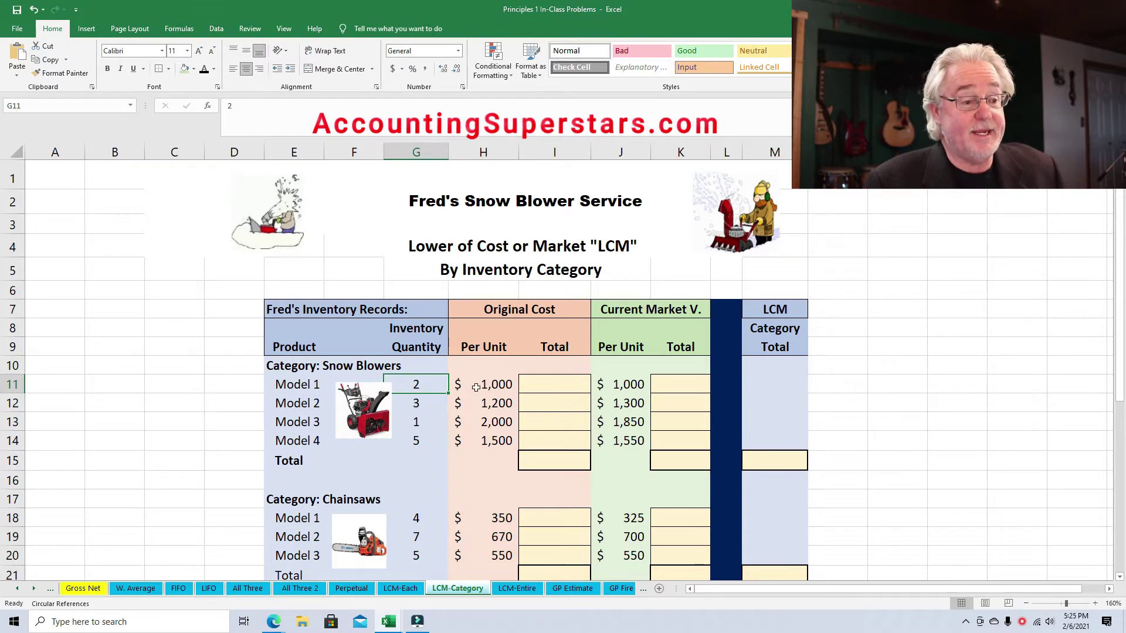
pyautogui.click(548, 384)
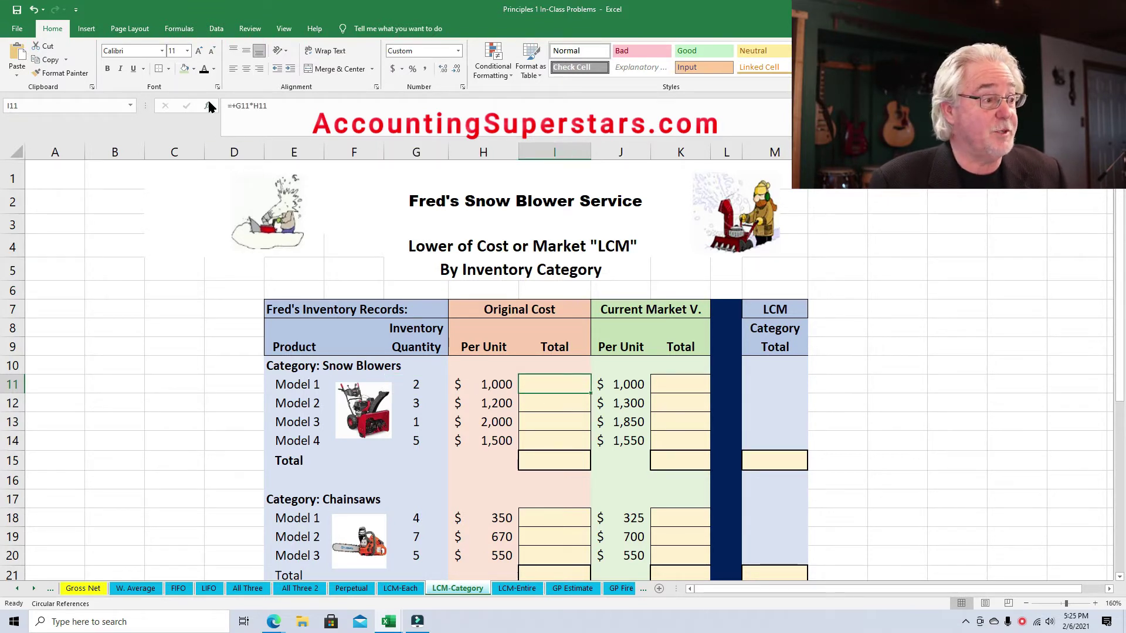
pyautogui.click(204, 69)
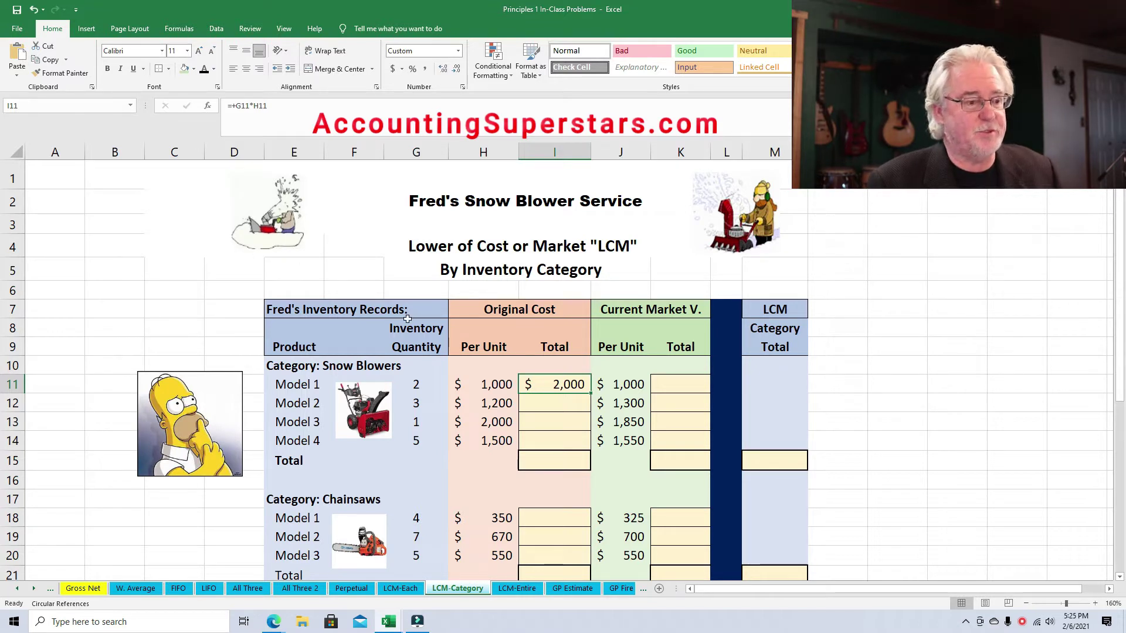
pyautogui.click(682, 389)
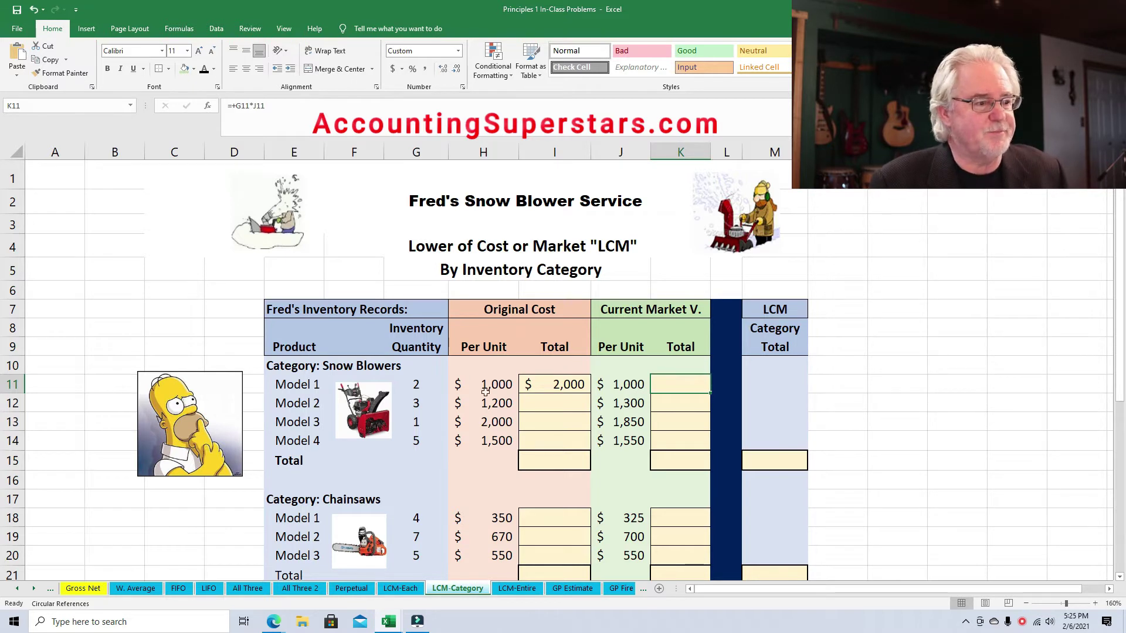
pyautogui.click(418, 382)
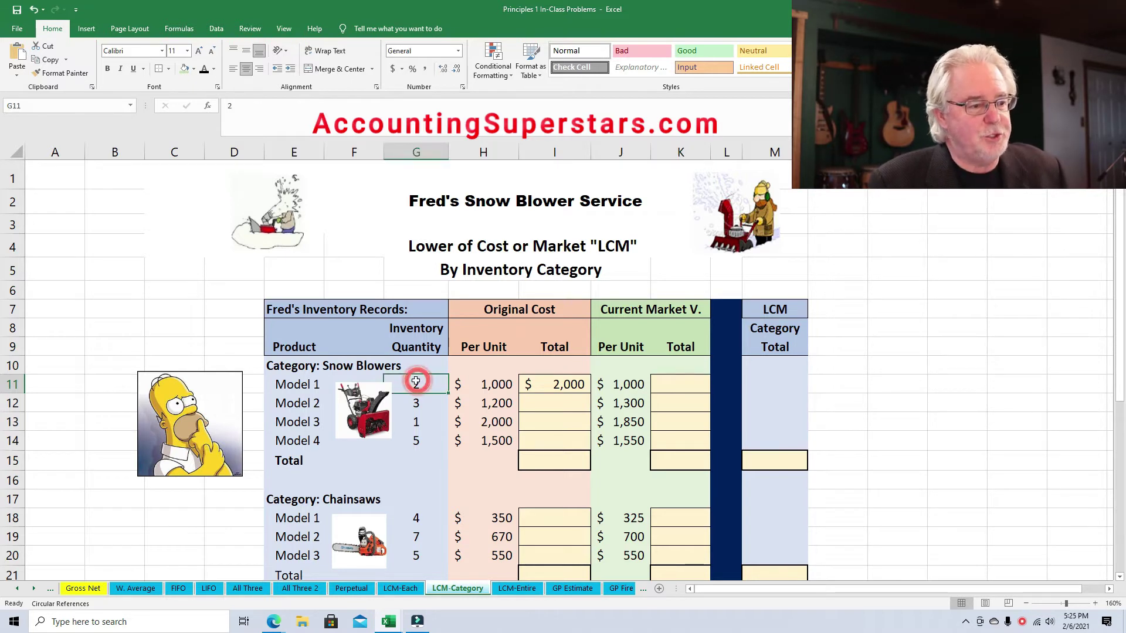
pyautogui.click(626, 386)
pyautogui.click(666, 388)
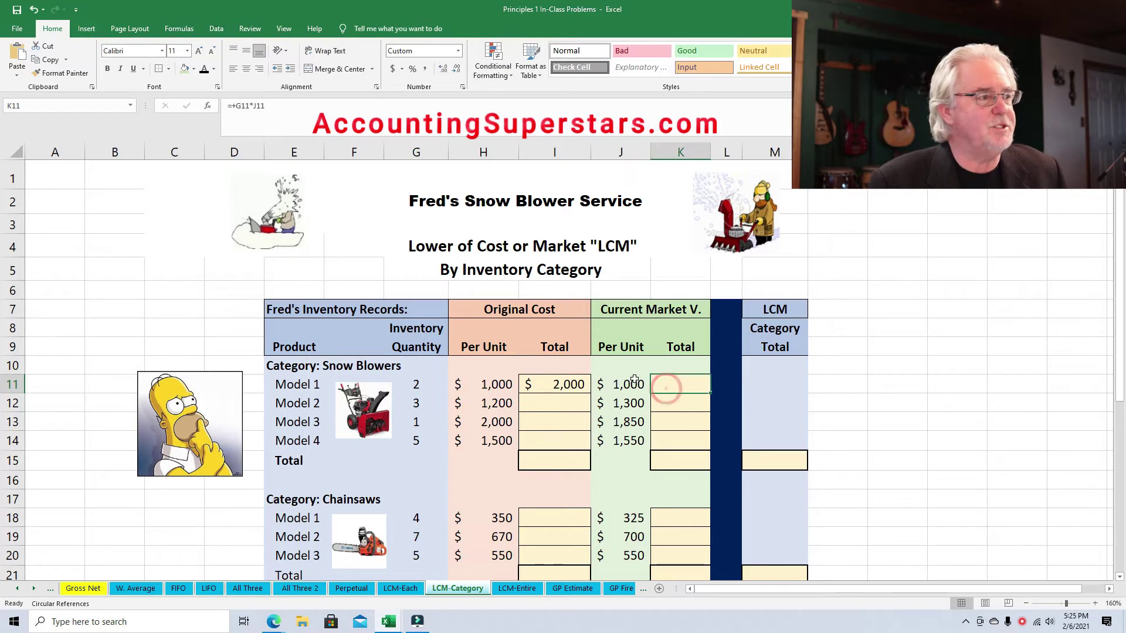
pyautogui.click(204, 71)
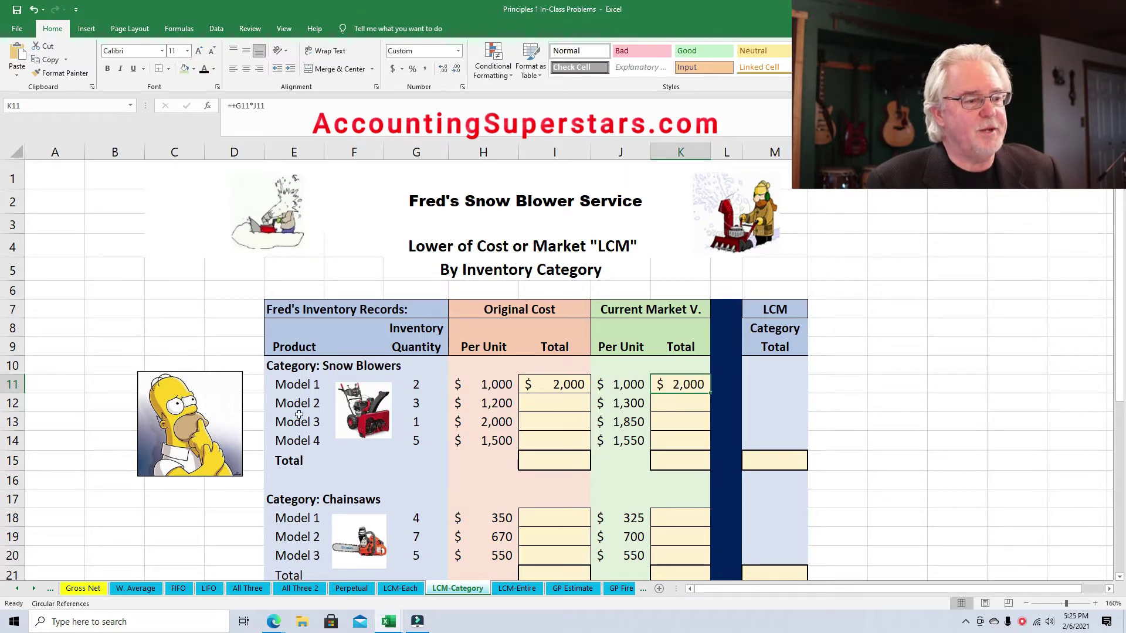
# Reveal the snow blower Model 2 totals: $3,600 cost in I12 and $3,900 market in K12
pyautogui.click(405, 403)
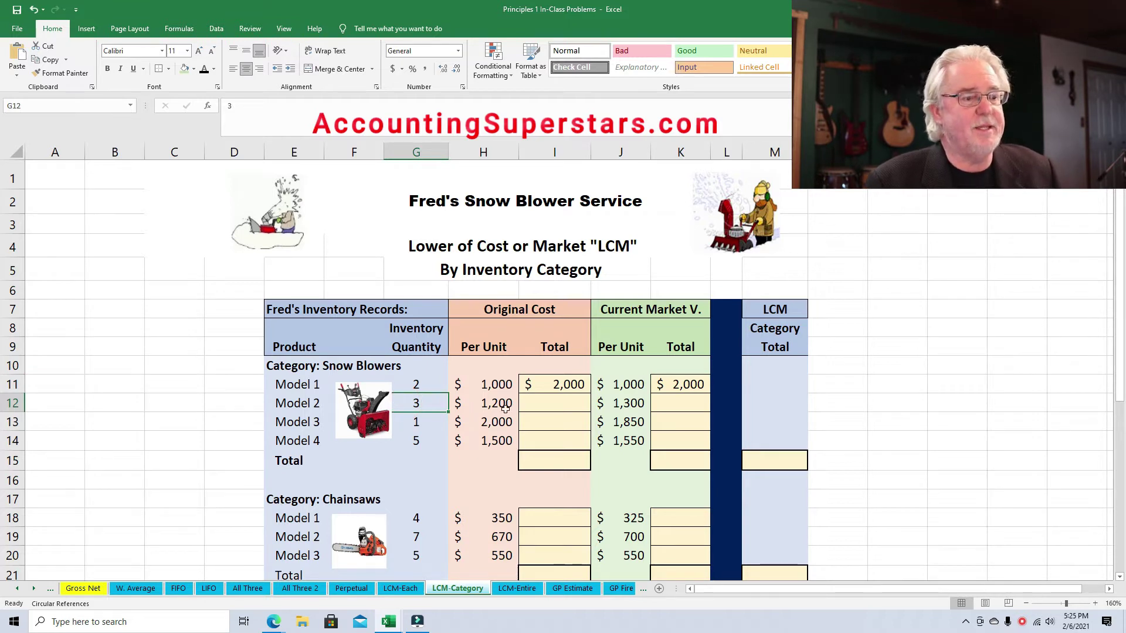
pyautogui.click(544, 407)
pyautogui.click(204, 69)
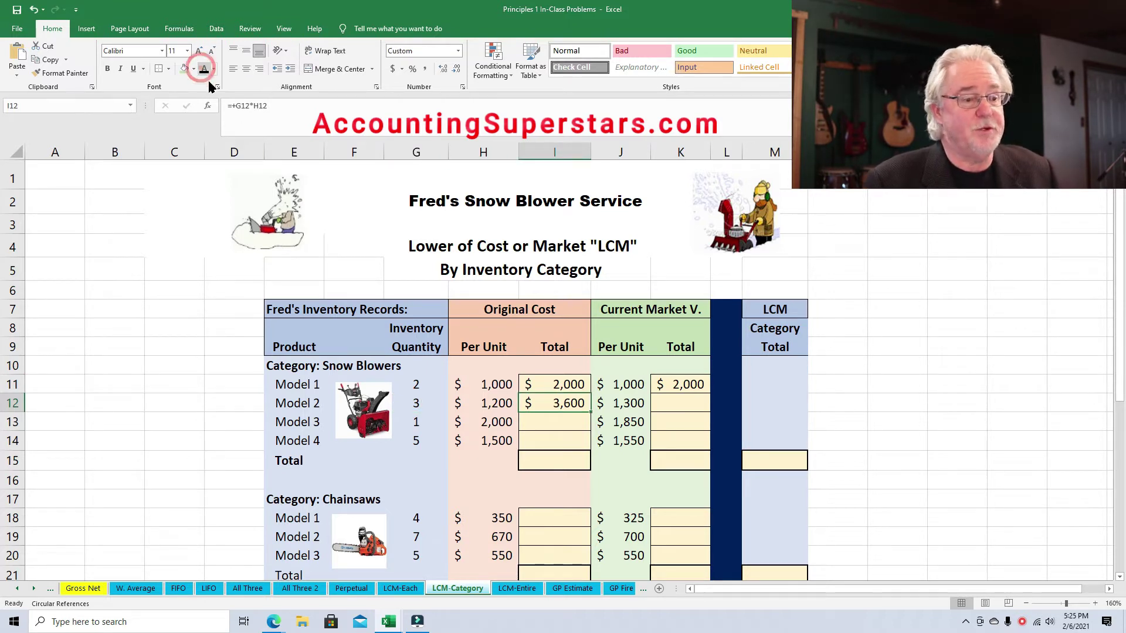
pyautogui.click(671, 404)
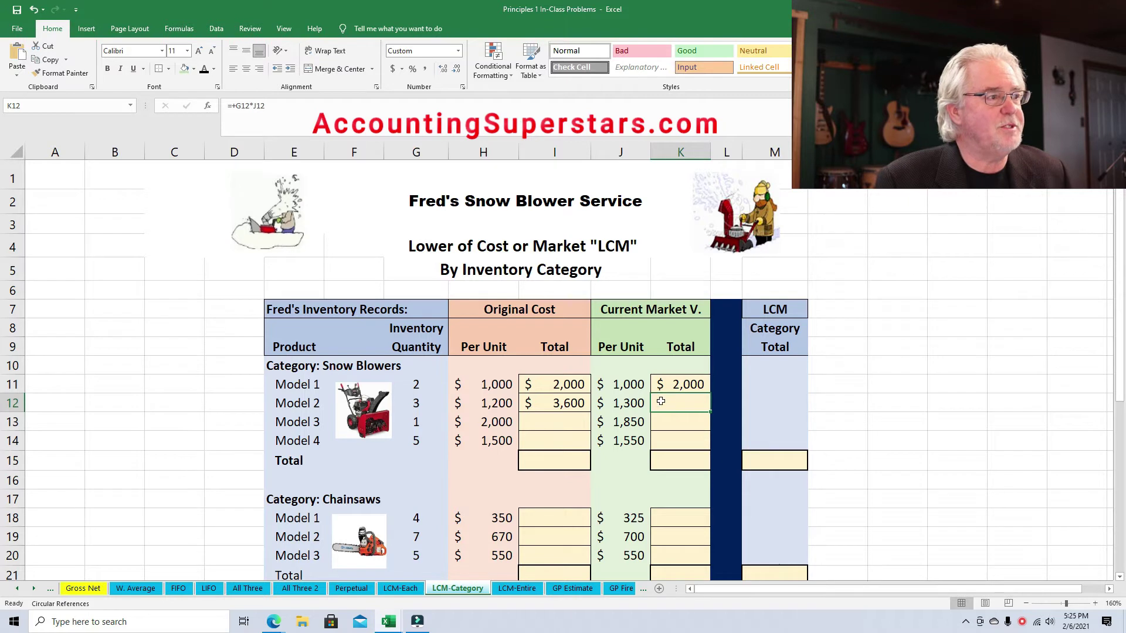
pyautogui.click(204, 69)
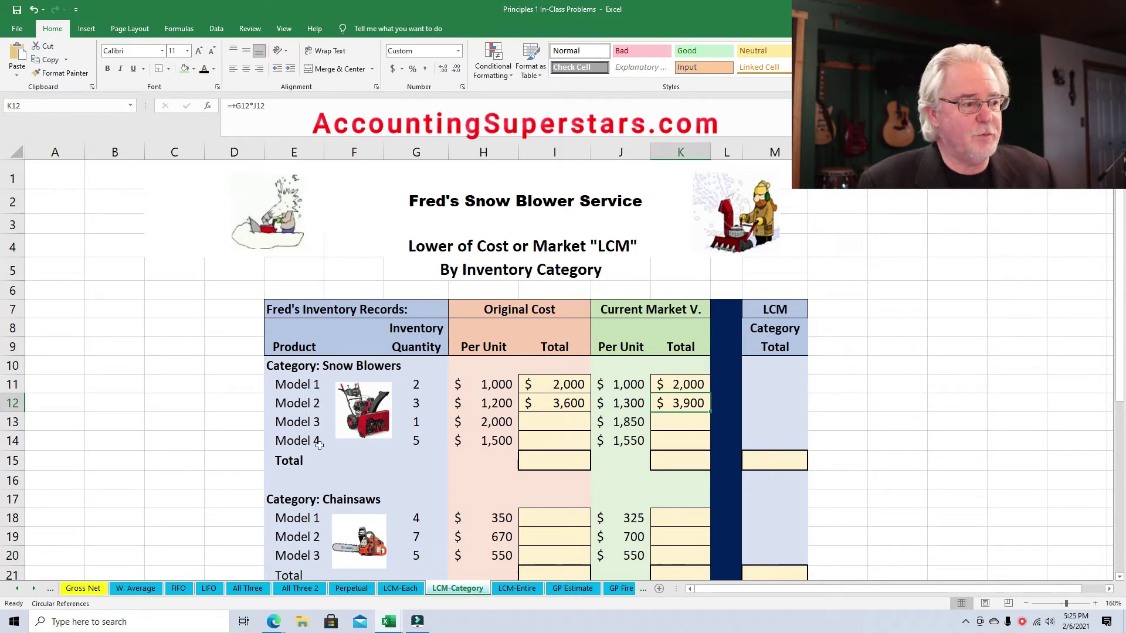
pyautogui.click(403, 430)
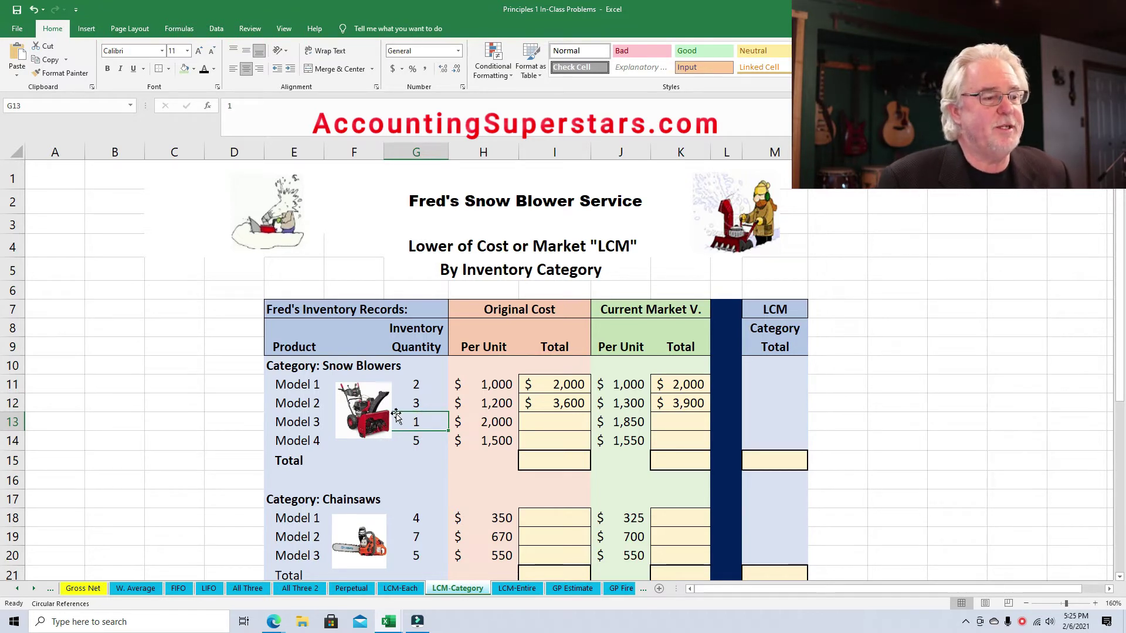
# Reveal the Model 3 snow blower totals: $2,000 cost and $1,850 market
pyautogui.click(543, 420)
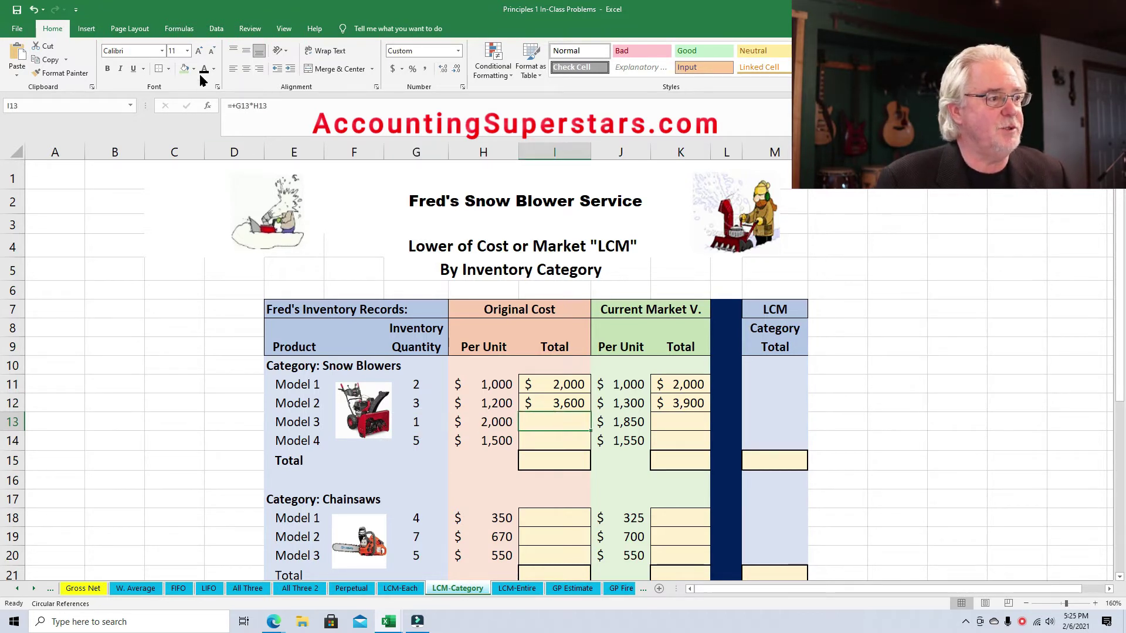
pyautogui.click(682, 430)
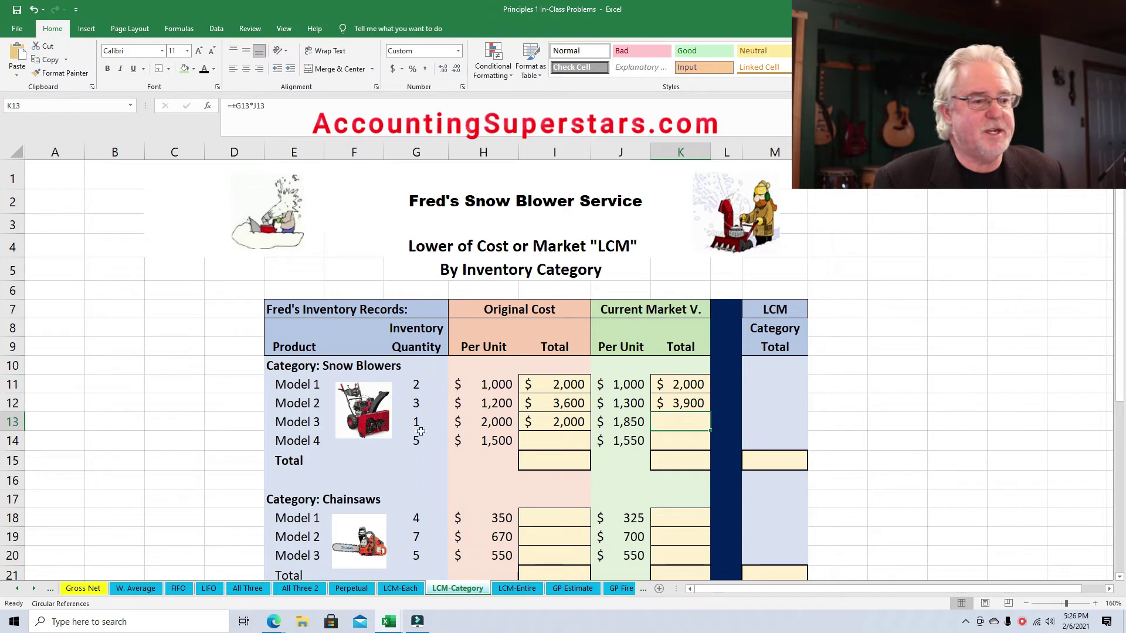
pyautogui.click(204, 71)
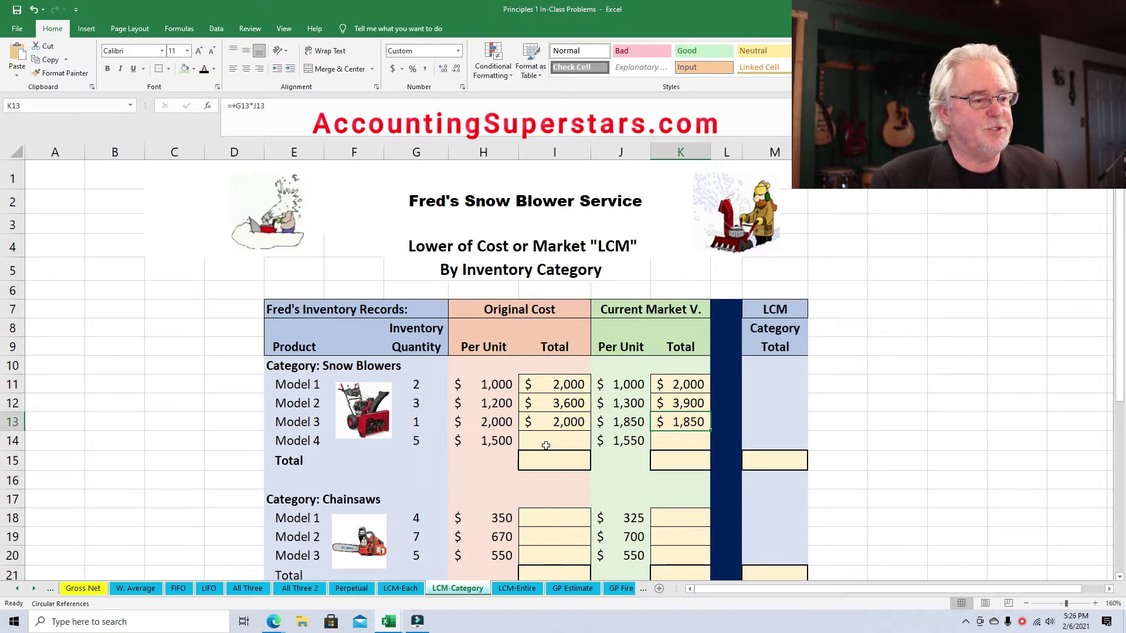
# Reveal Model 4's $7,500 cost total in I14, then select its market total cell K14
pyautogui.click(545, 443)
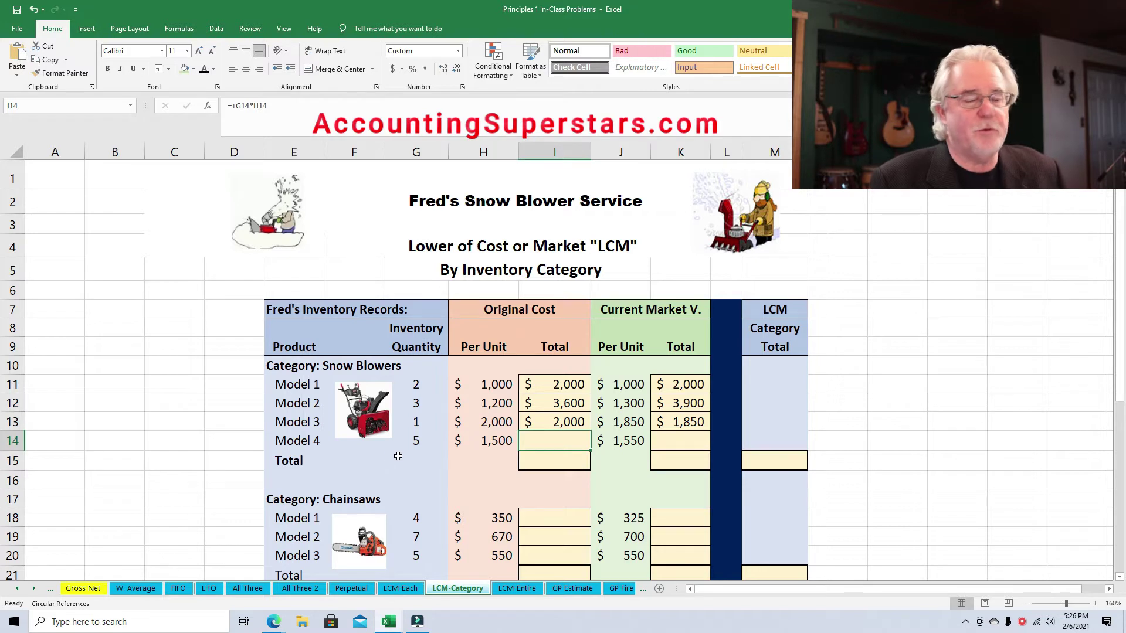
pyautogui.click(410, 448)
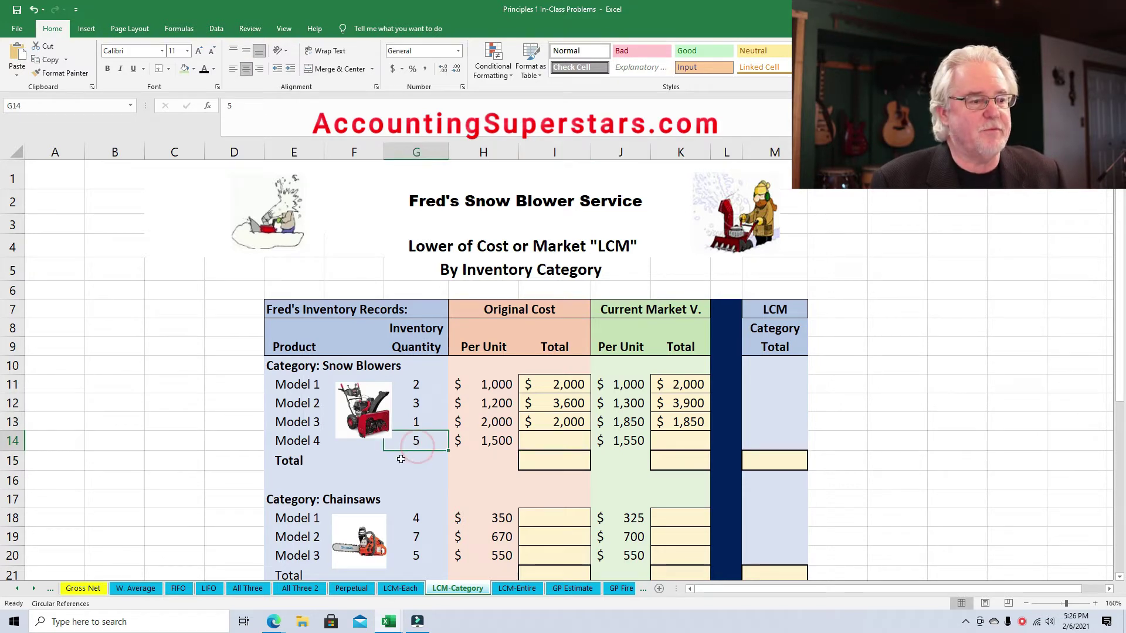
pyautogui.click(481, 445)
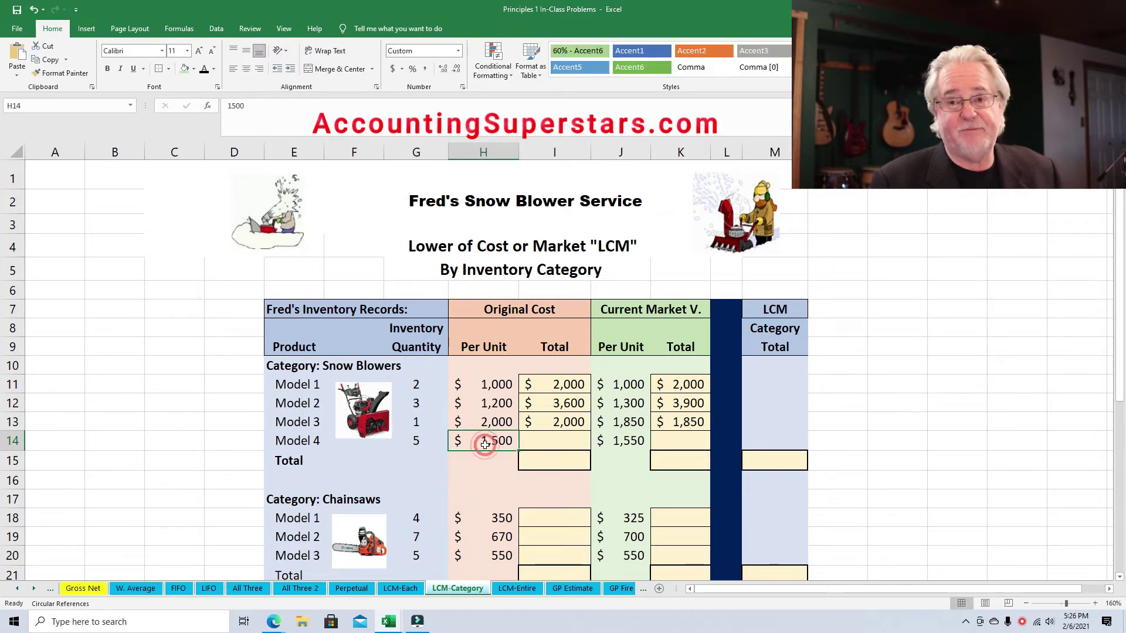
pyautogui.click(550, 434)
pyautogui.click(204, 69)
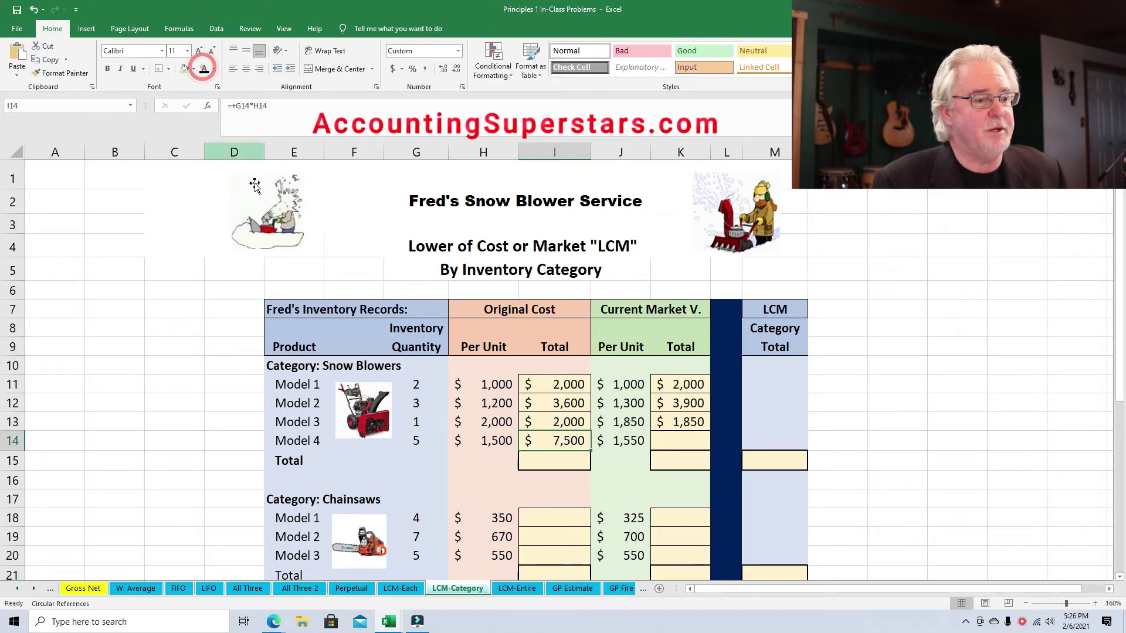
pyautogui.click(671, 440)
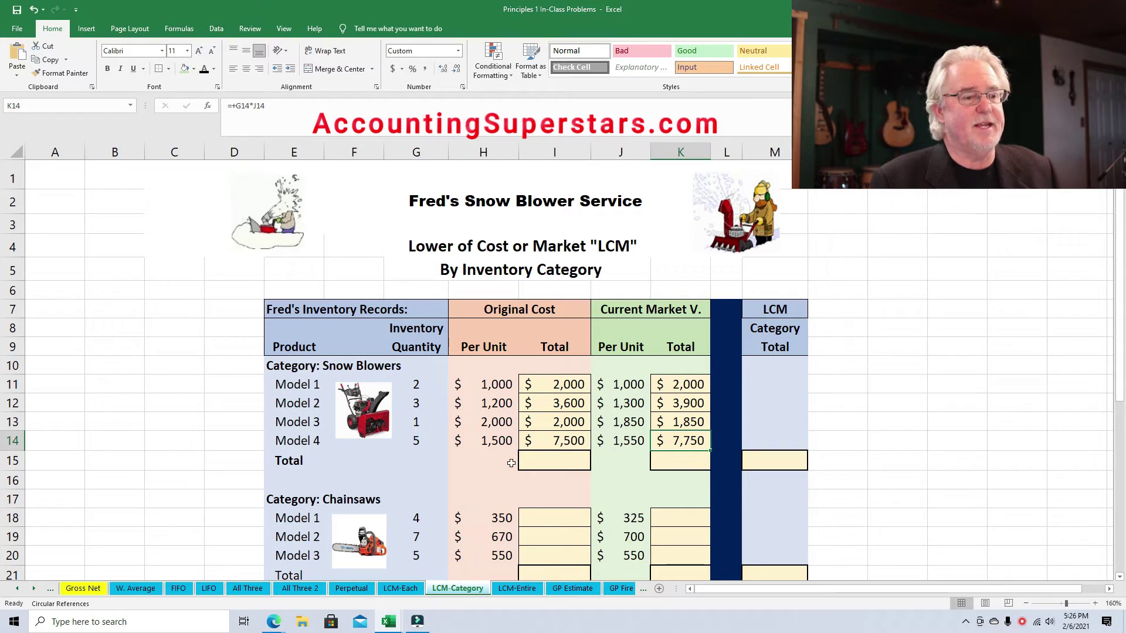
# Show the snow blower category totals of $15,100 cost in I15 and $15,500 market in K15
pyautogui.click(560, 462)
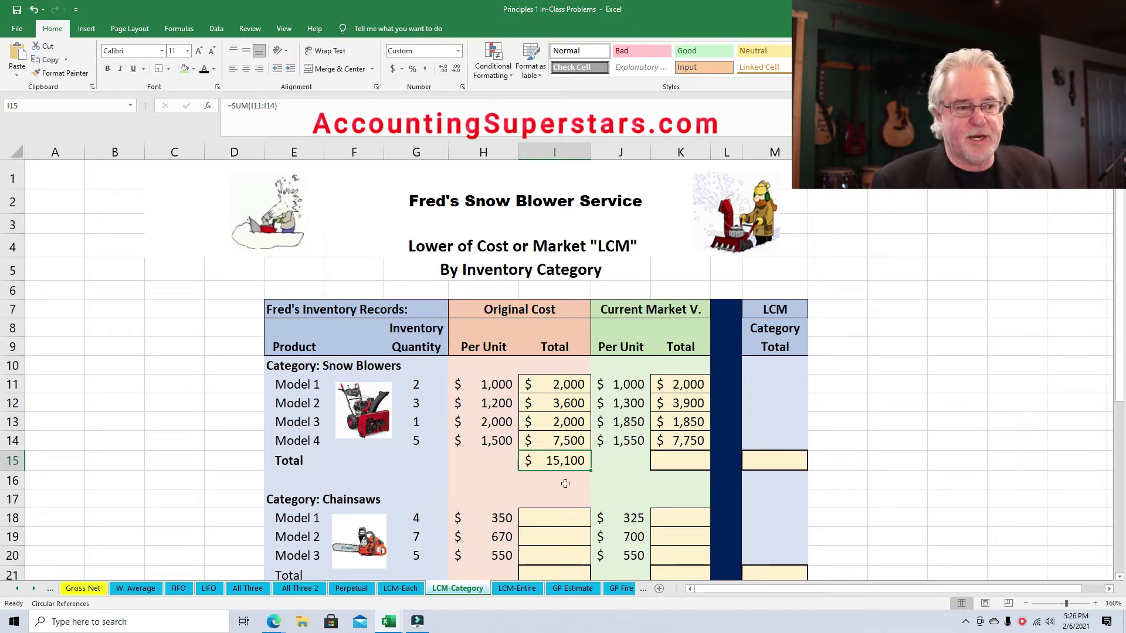
pyautogui.click(693, 460)
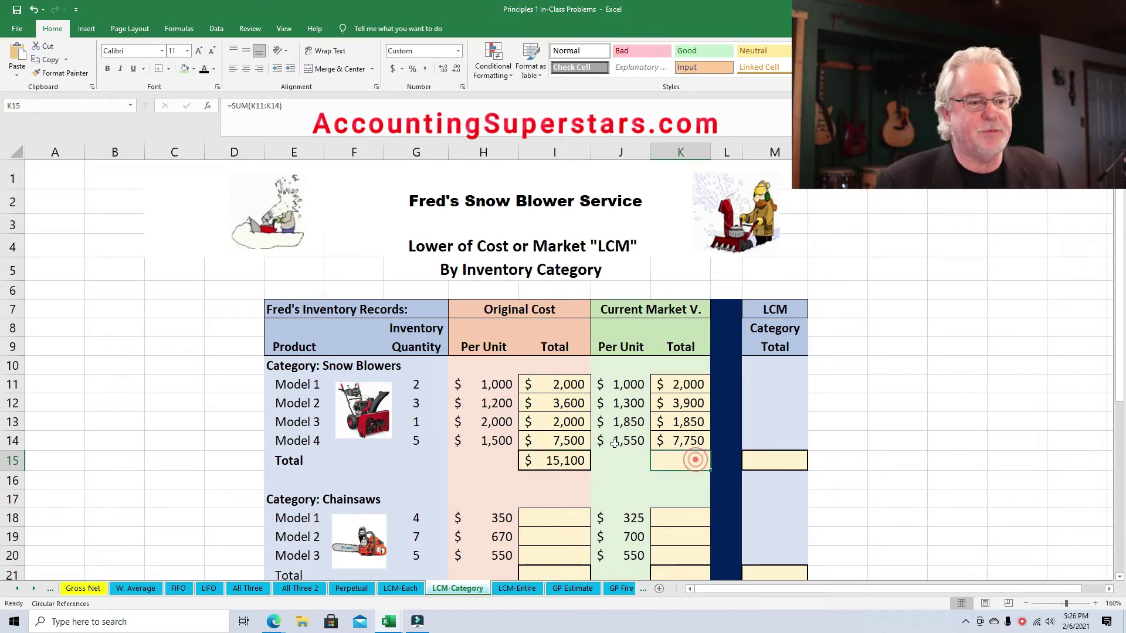
pyautogui.click(204, 70)
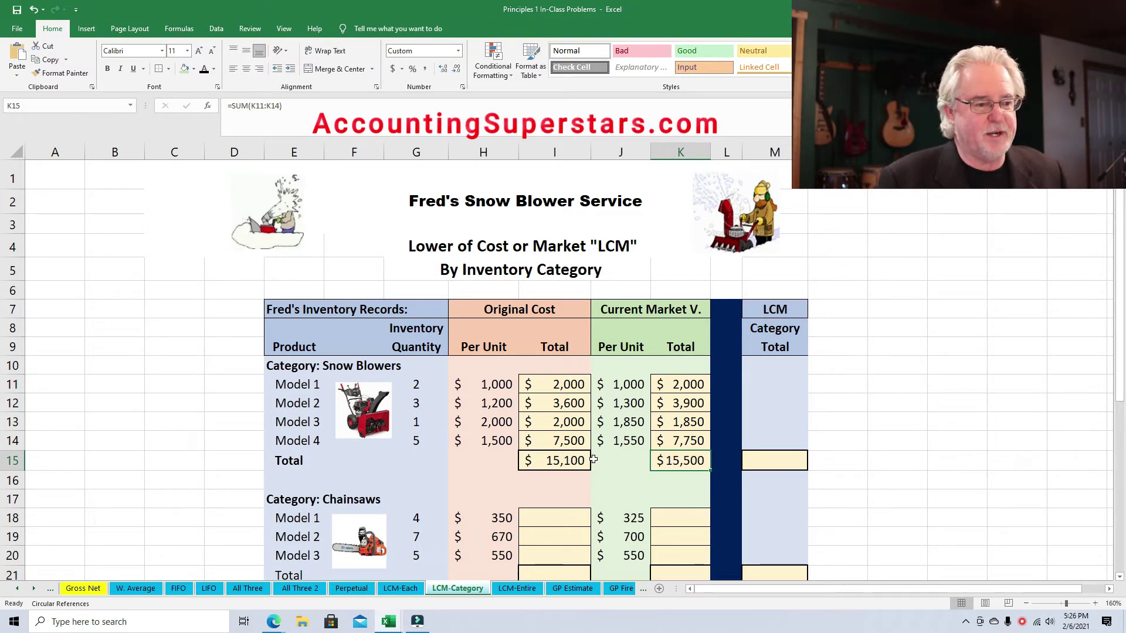
pyautogui.click(563, 463)
# Reveal the $15,100 LCM total in M15 and scroll down to the Chainsaws category
pyautogui.click(780, 466)
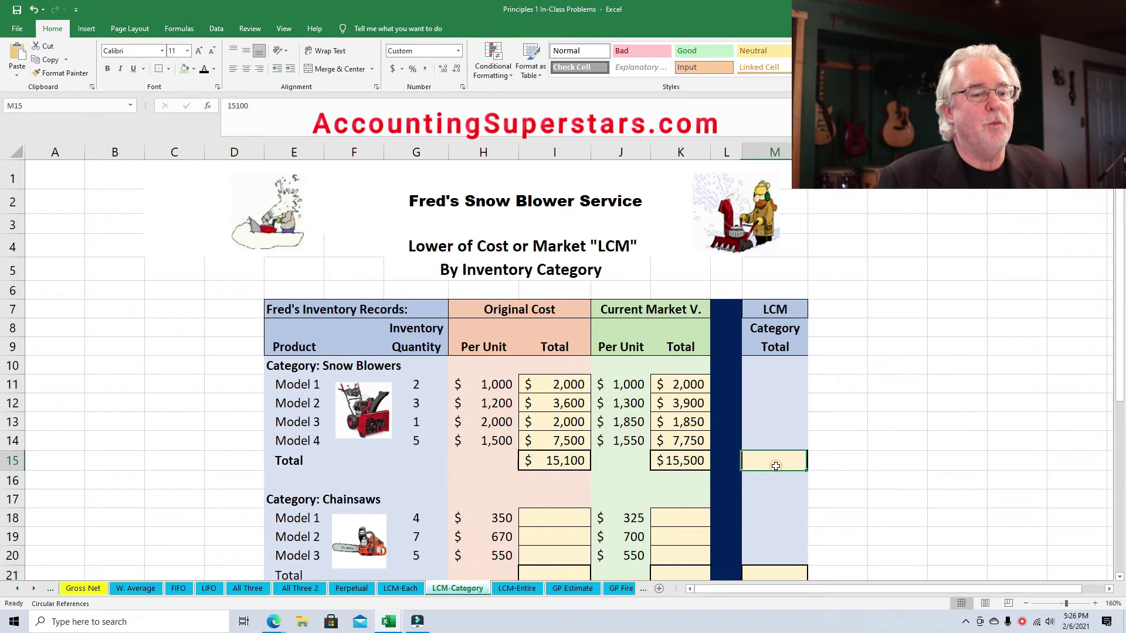
pyautogui.click(205, 70)
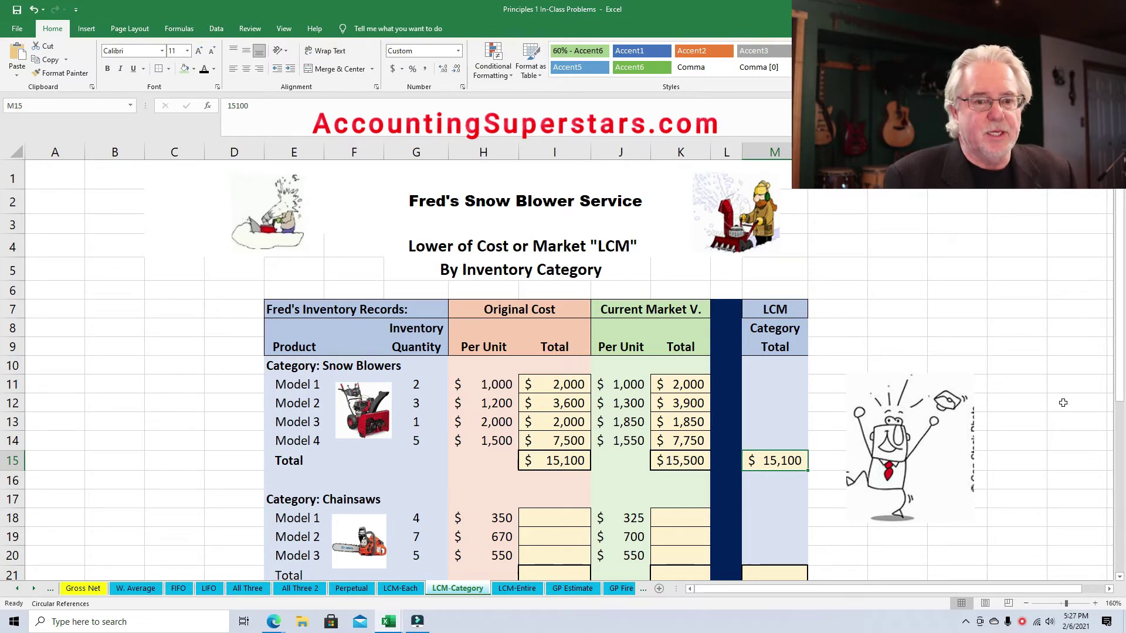
pyautogui.moveTo(1119, 398); pyautogui.dragTo(1120, 411)
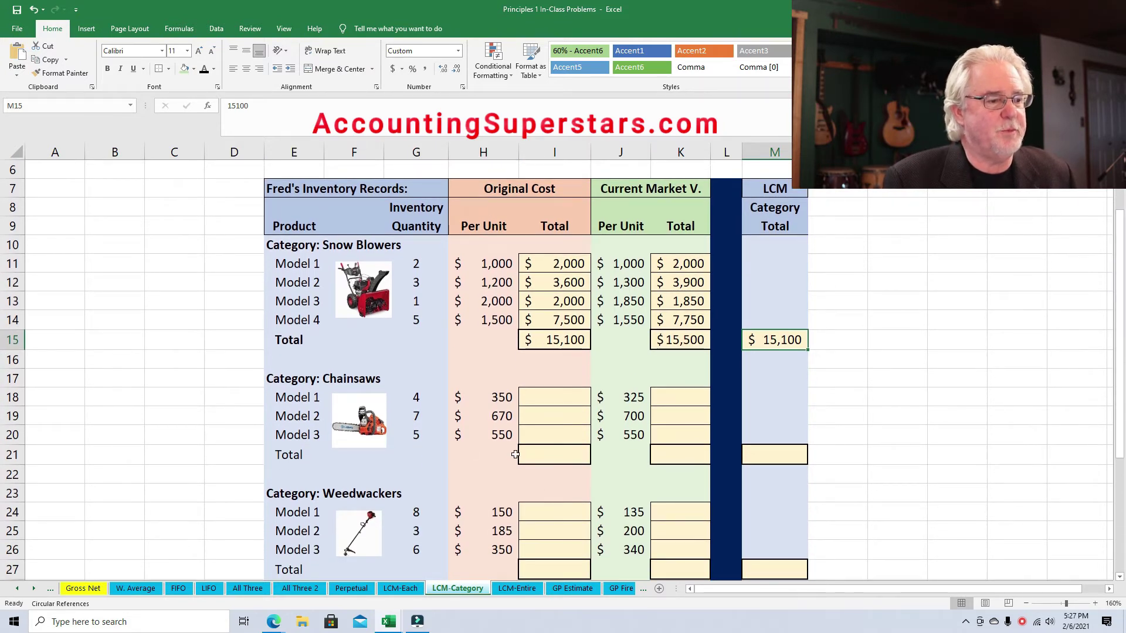
# Reveal the Model 1 chainsaw totals: $1,400 cost and $1,300 market
pyautogui.click(410, 402)
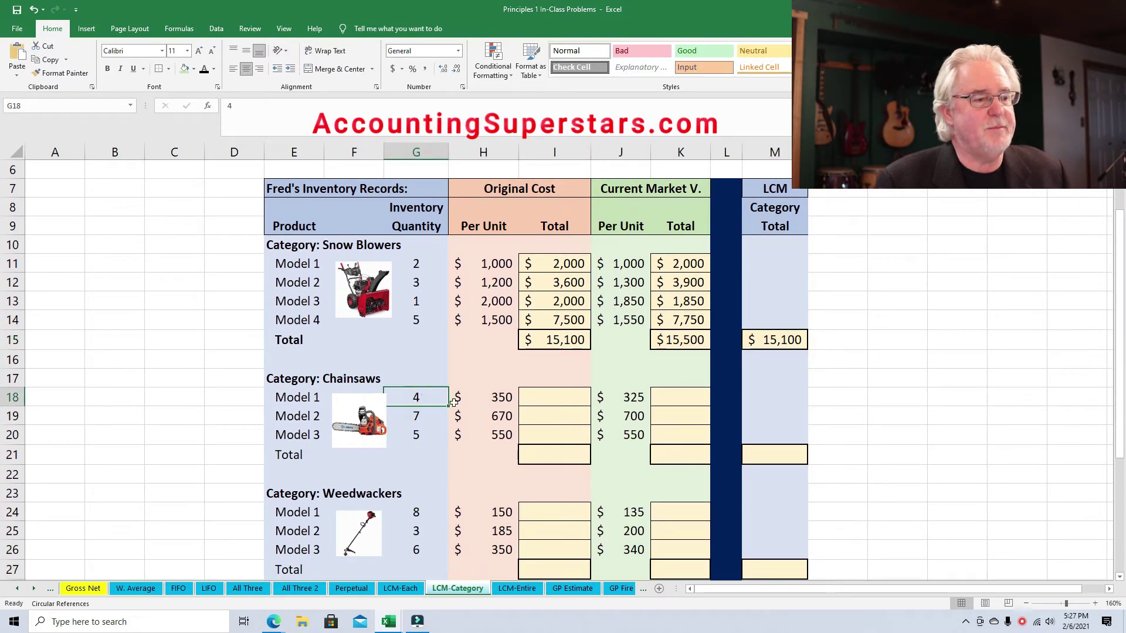
pyautogui.click(551, 406)
pyautogui.click(204, 69)
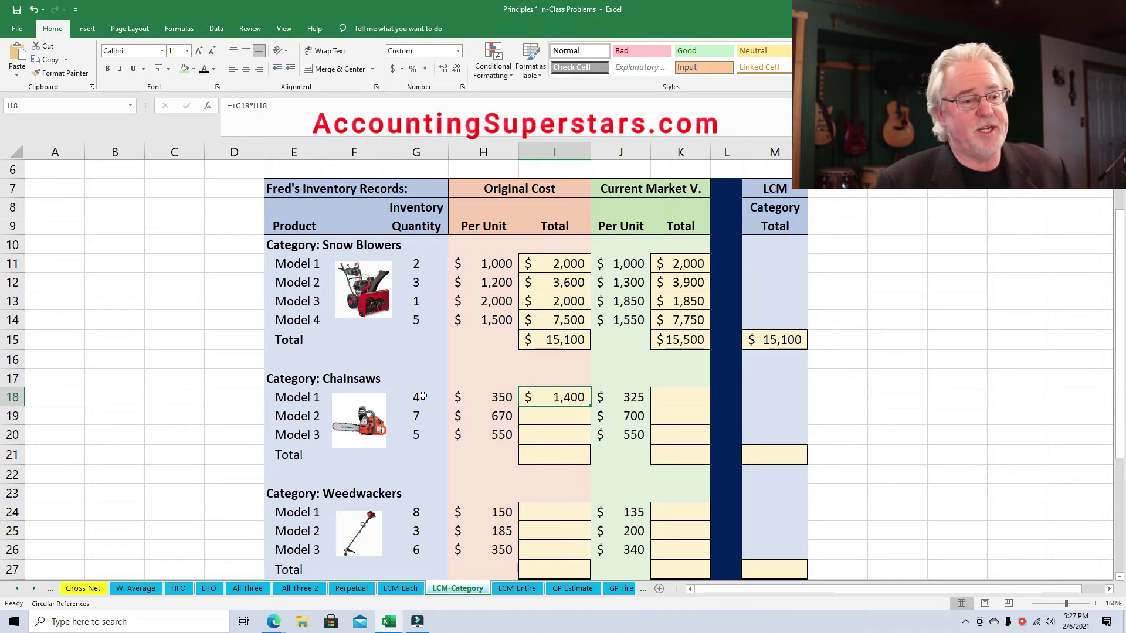
pyautogui.click(675, 396)
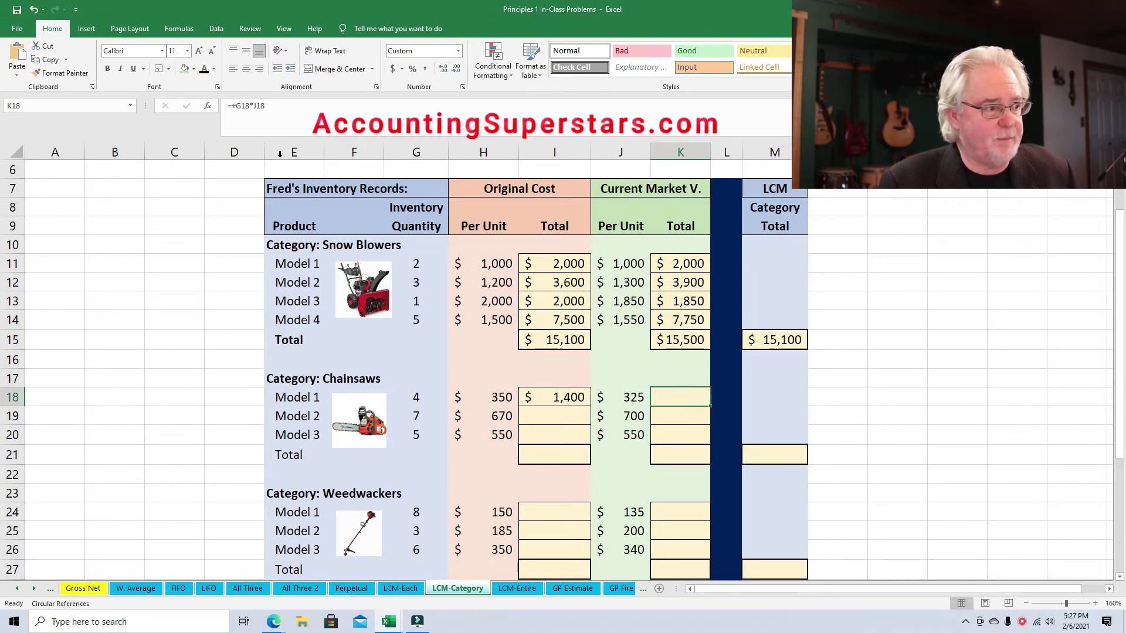
pyautogui.click(204, 68)
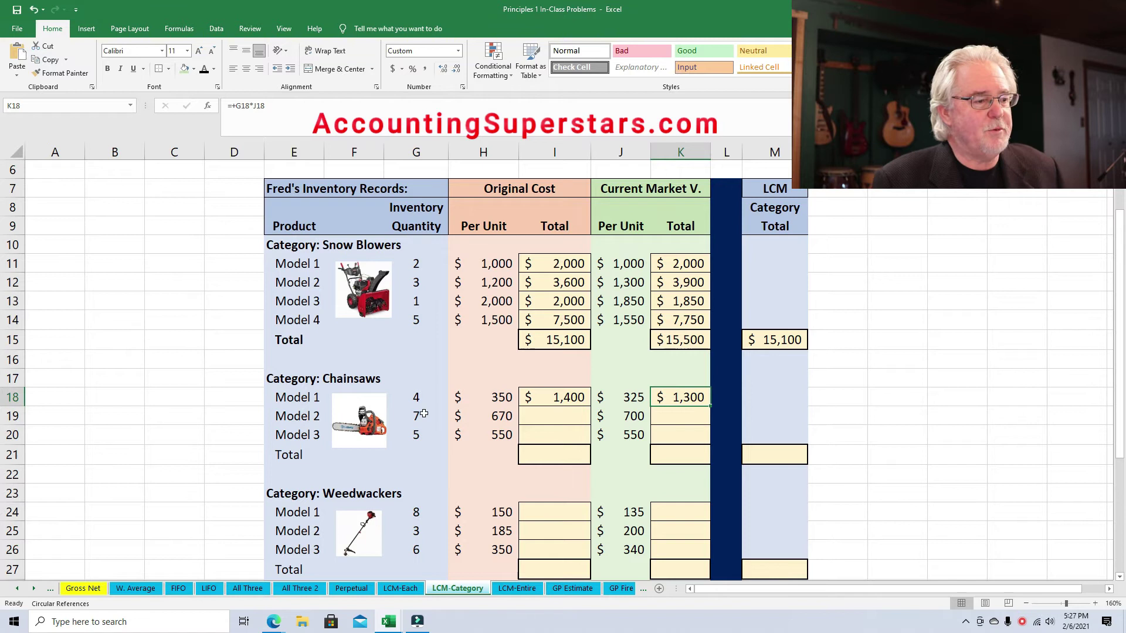
# Reveal the Model 2 ($4,690 / $4,900) and Model 3 ($2,750 / $2,750) chainsaw cost and market totals
pyautogui.click(554, 415)
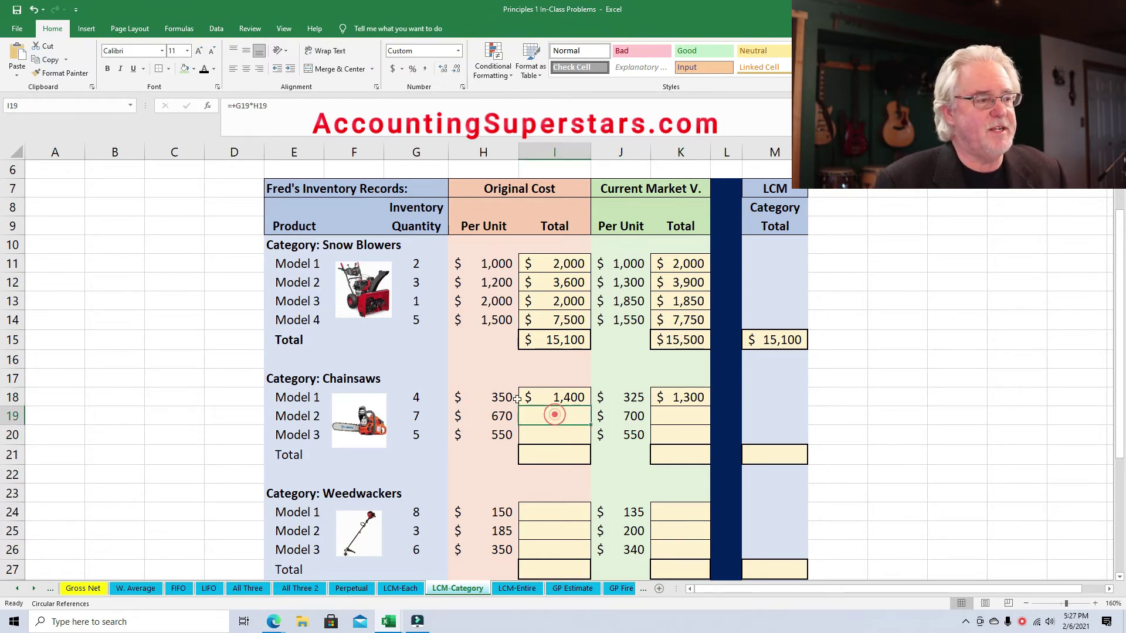
pyautogui.click(203, 69)
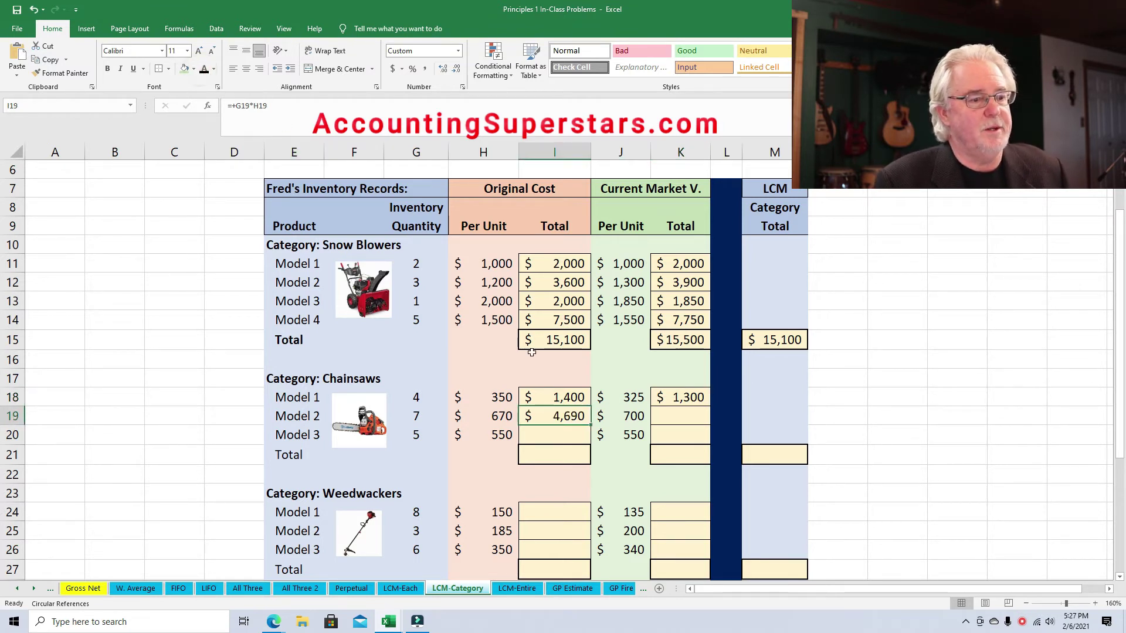
pyautogui.click(679, 417)
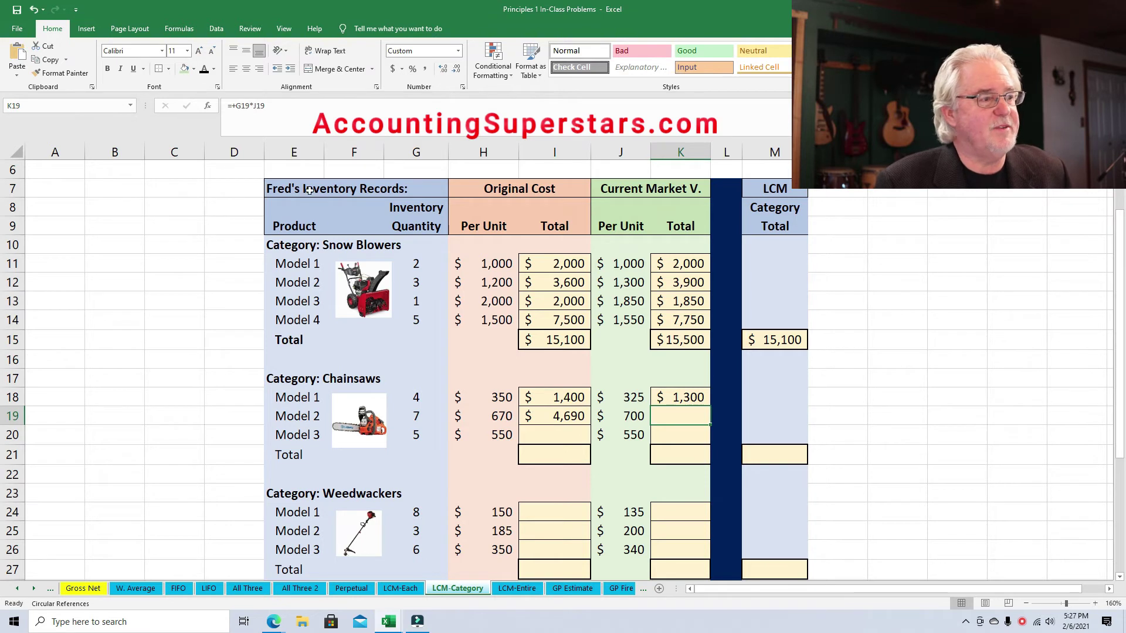
pyautogui.click(203, 69)
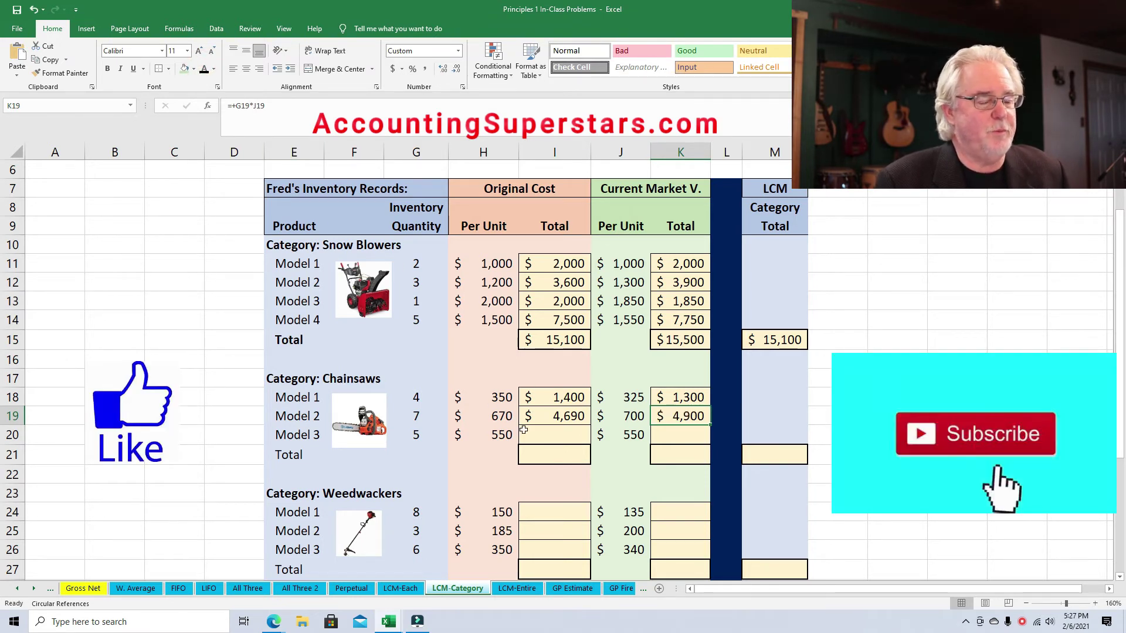
pyautogui.click(546, 430)
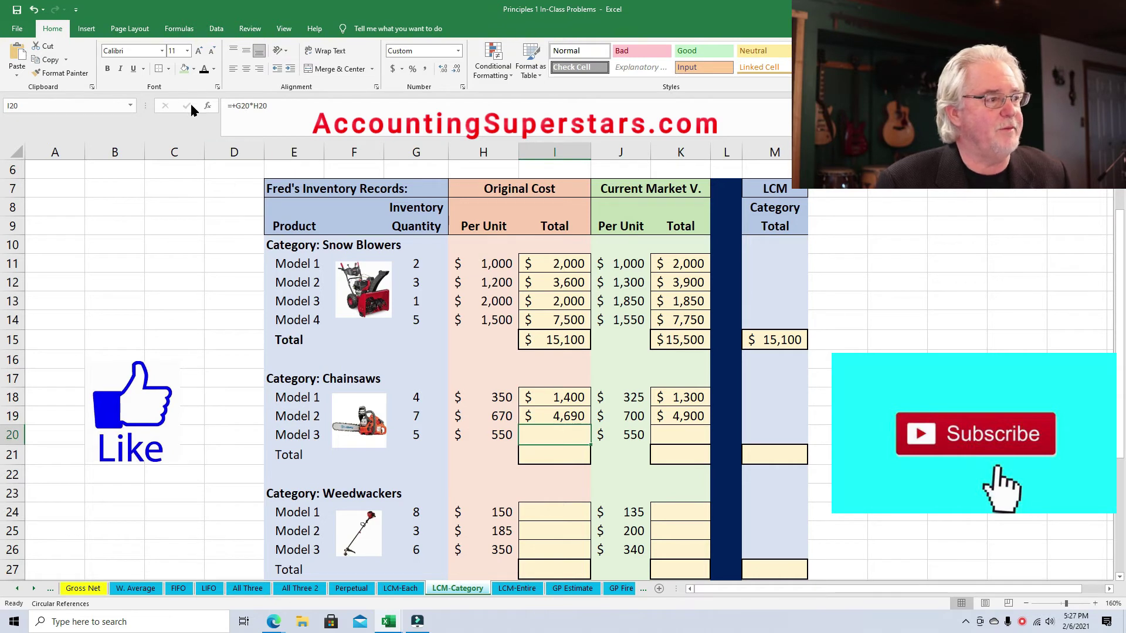
pyautogui.click(204, 69)
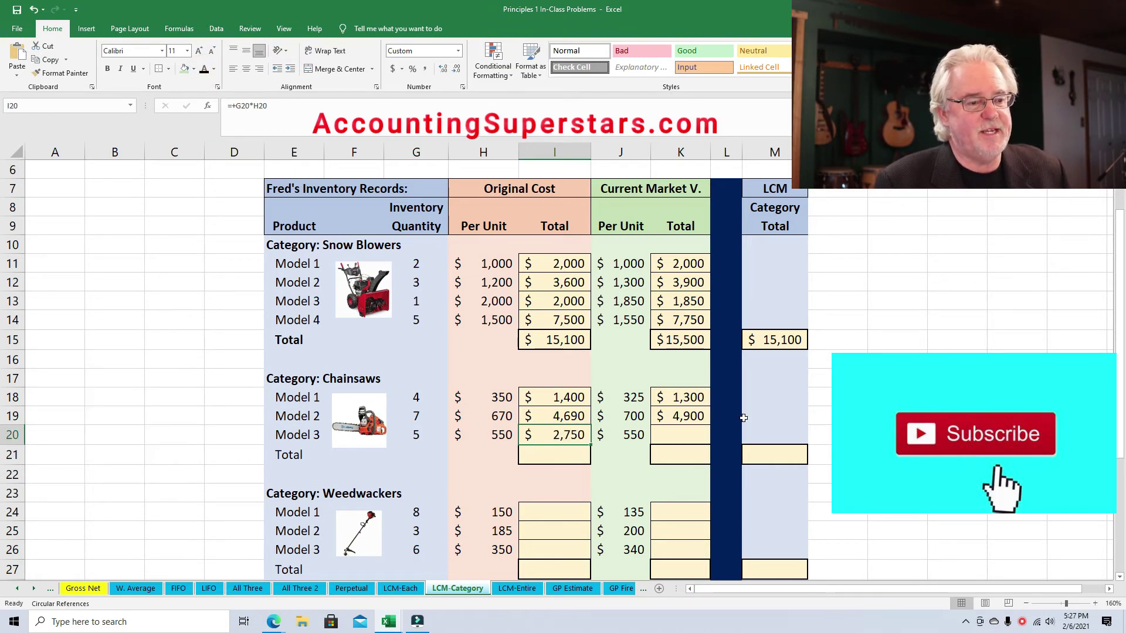
pyautogui.click(697, 440)
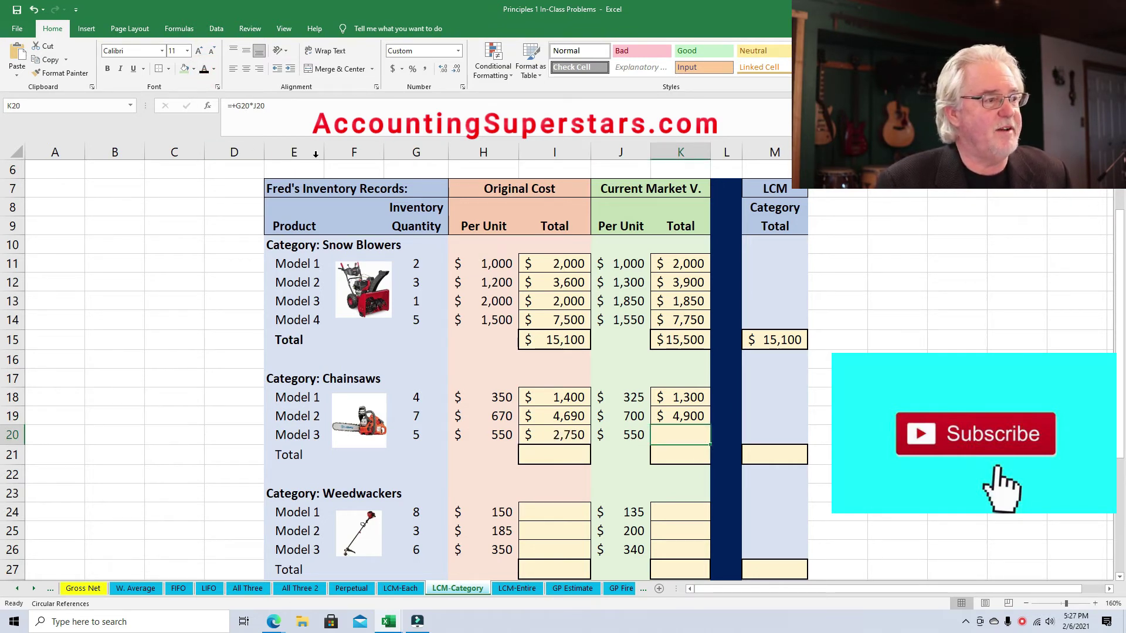
pyautogui.click(204, 69)
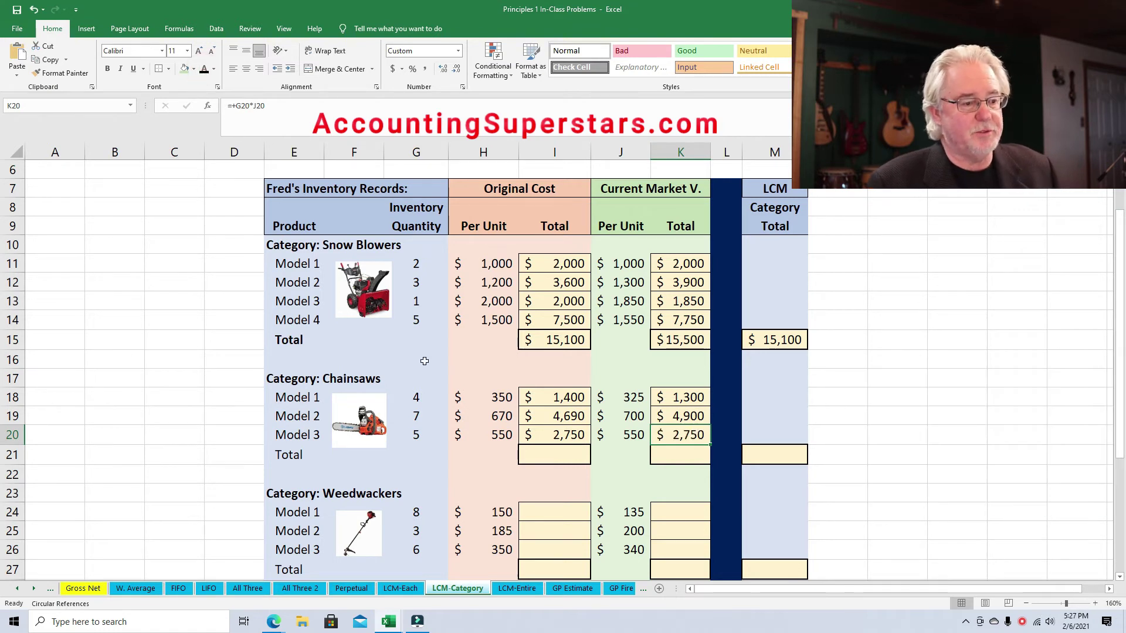
# Reveal the Chainsaws category totals: $8,840 cost in I21 and $8,950 market in K21
pyautogui.click(542, 459)
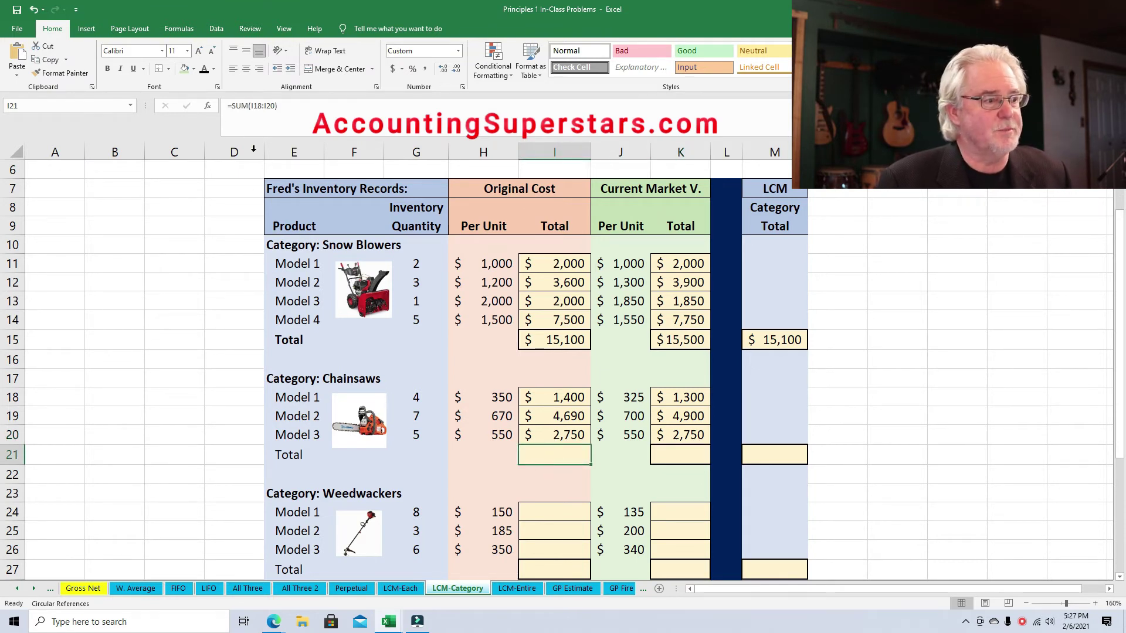
pyautogui.click(203, 69)
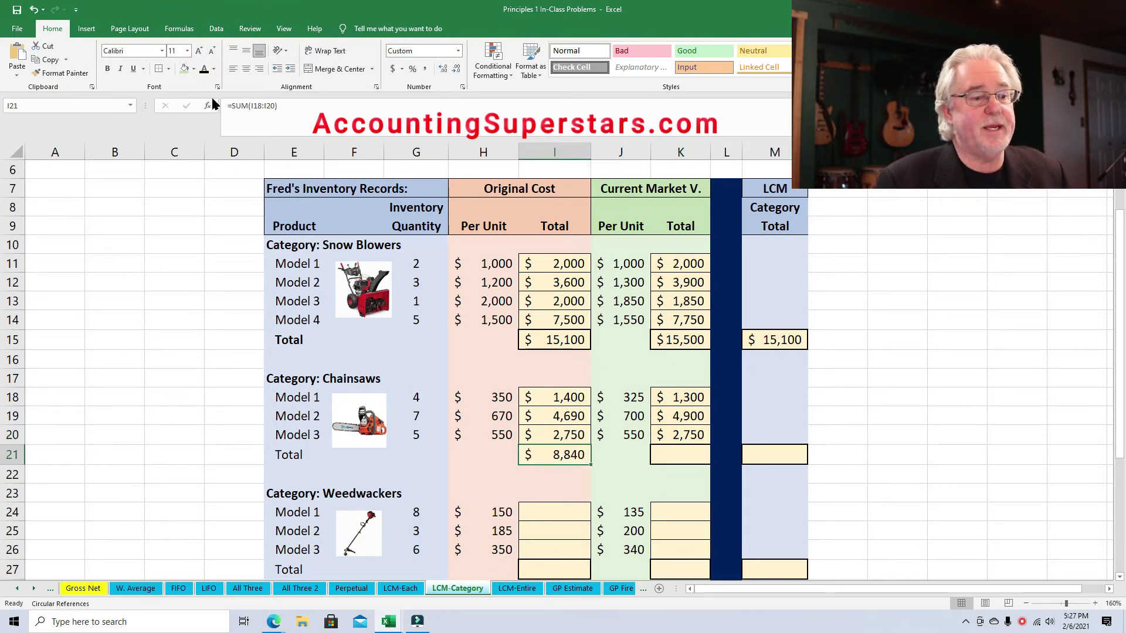
pyautogui.click(682, 456)
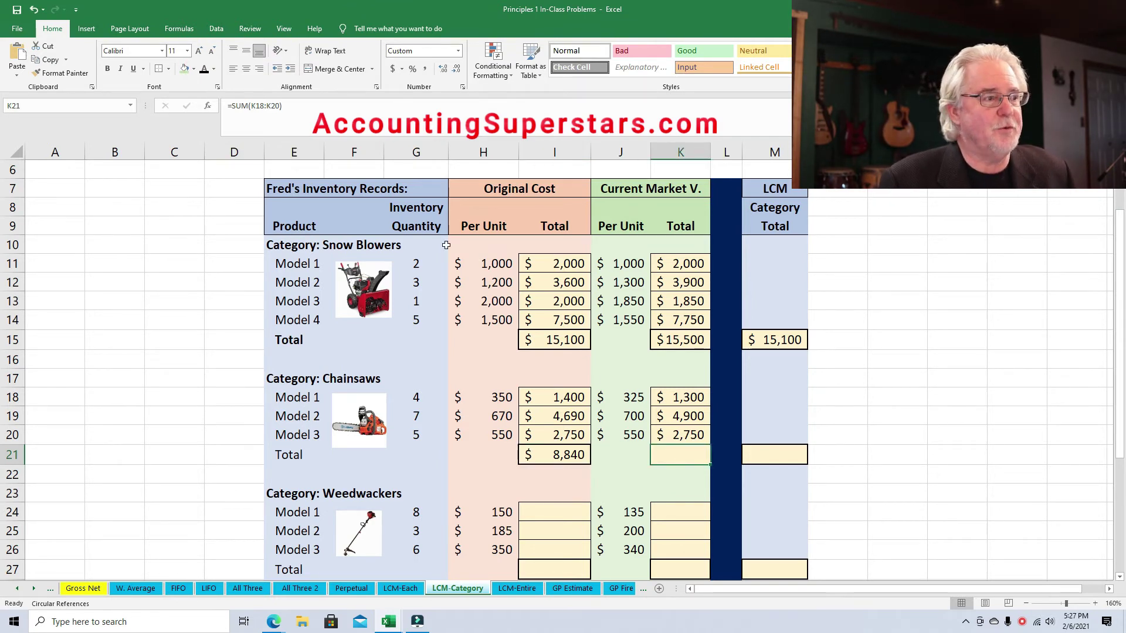
pyautogui.click(203, 69)
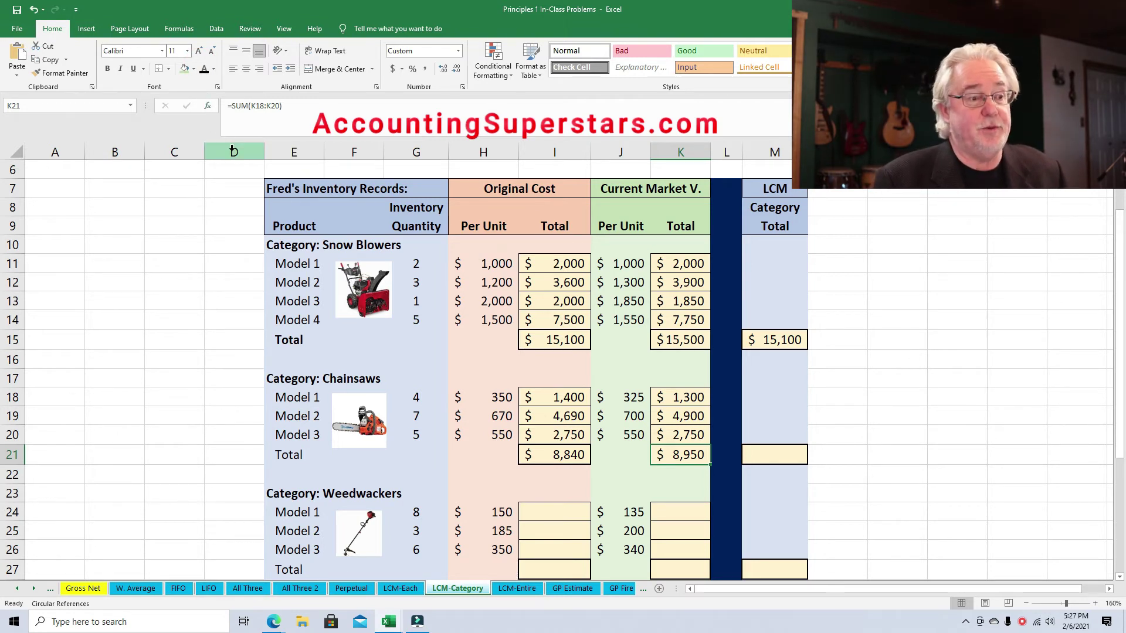
pyautogui.click(541, 455)
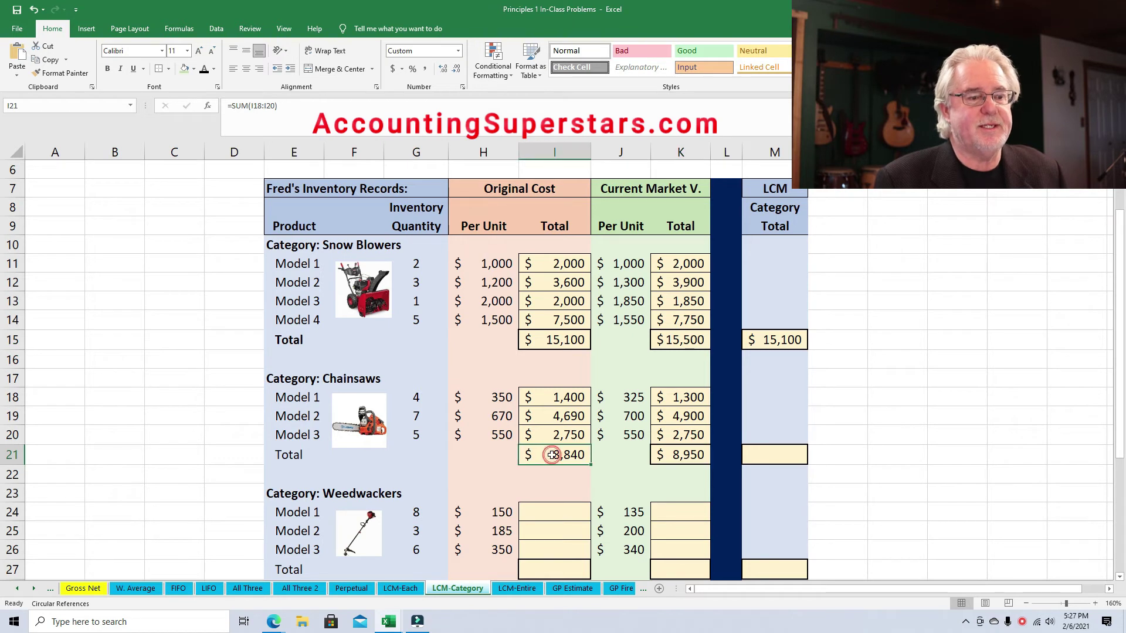
# Reveal the $8,840 Chainsaws LCM total in M21 and scroll down to the Weedwackers category
pyautogui.click(764, 457)
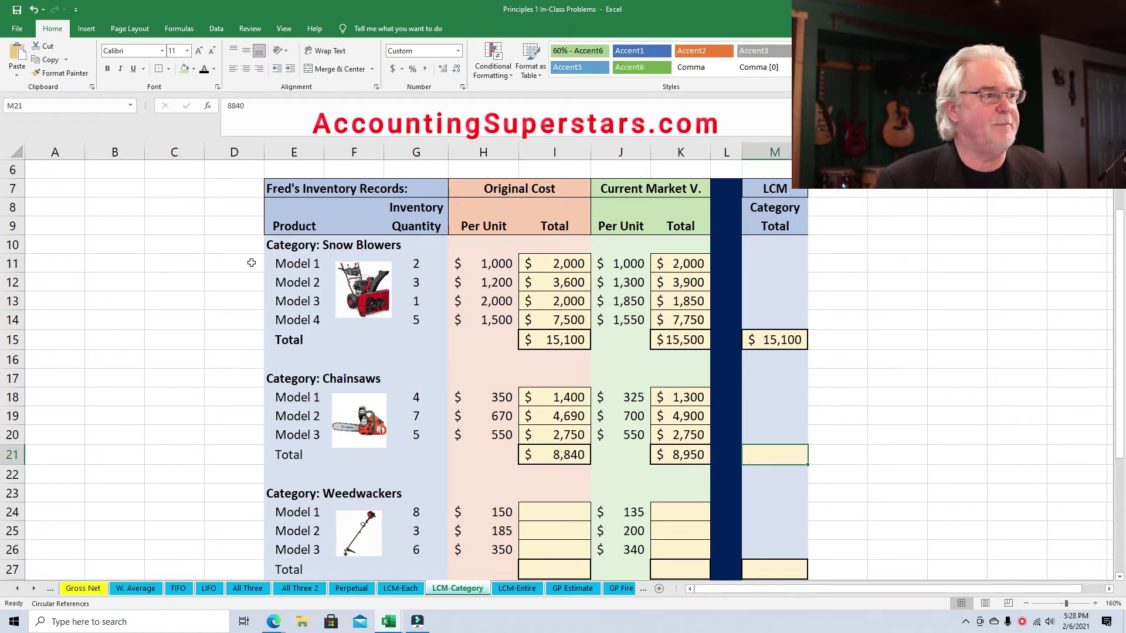
pyautogui.click(203, 69)
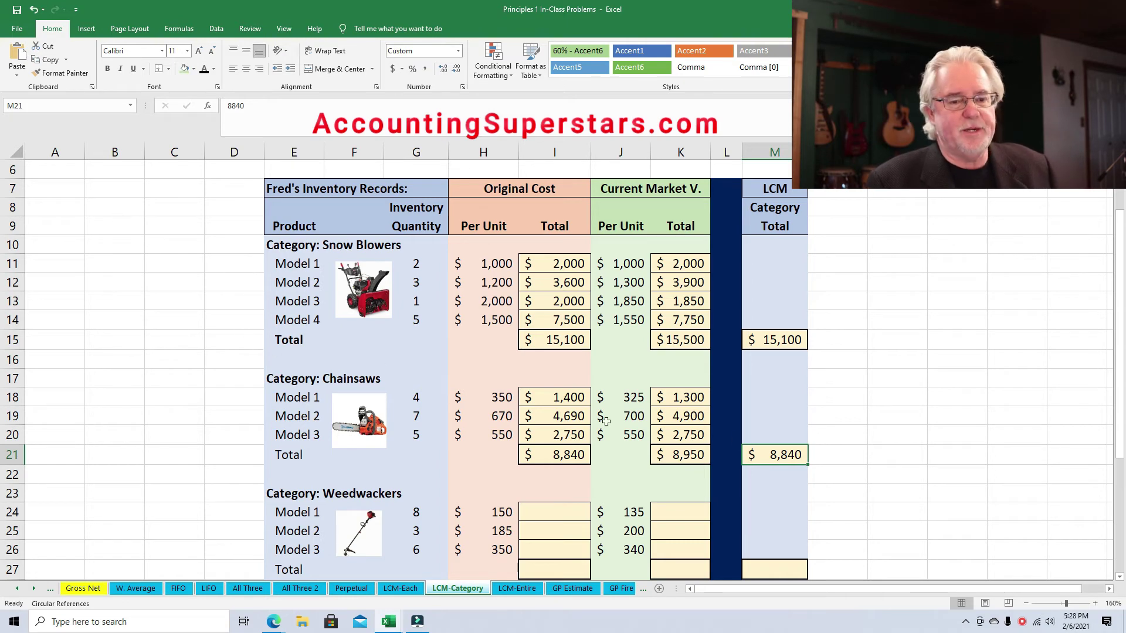
pyautogui.moveTo(1120, 377); pyautogui.dragTo(1123, 427)
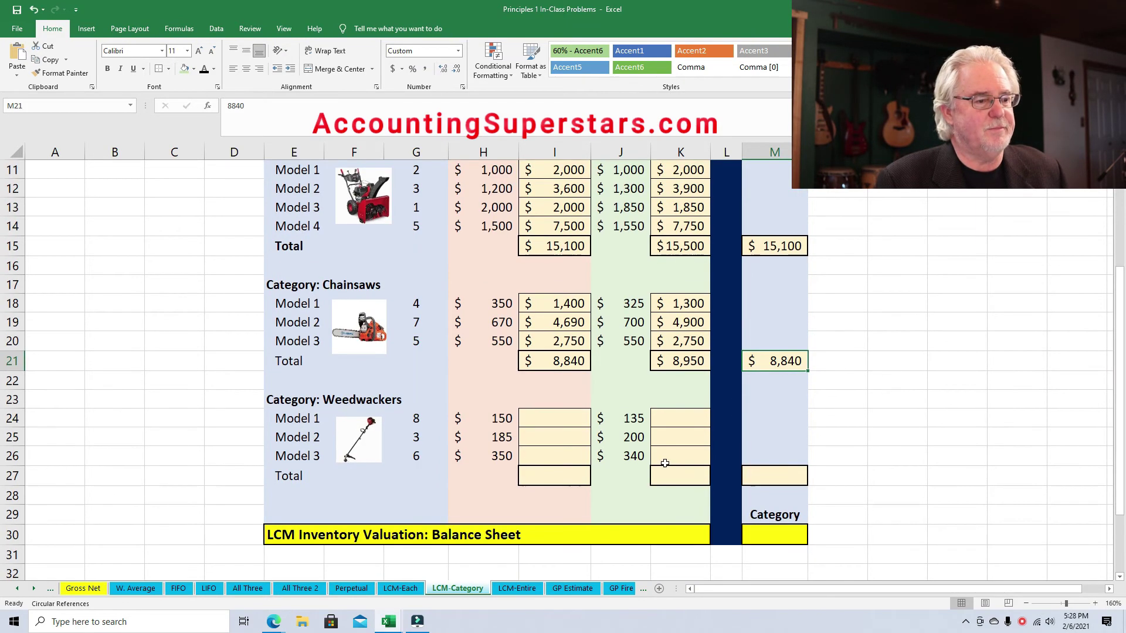
# Reveal the per-model weedwacker cost totals in I24:I26 and market totals in K24:K26
pyautogui.click(558, 420)
pyautogui.moveTo(558, 420); pyautogui.dragTo(557, 456)
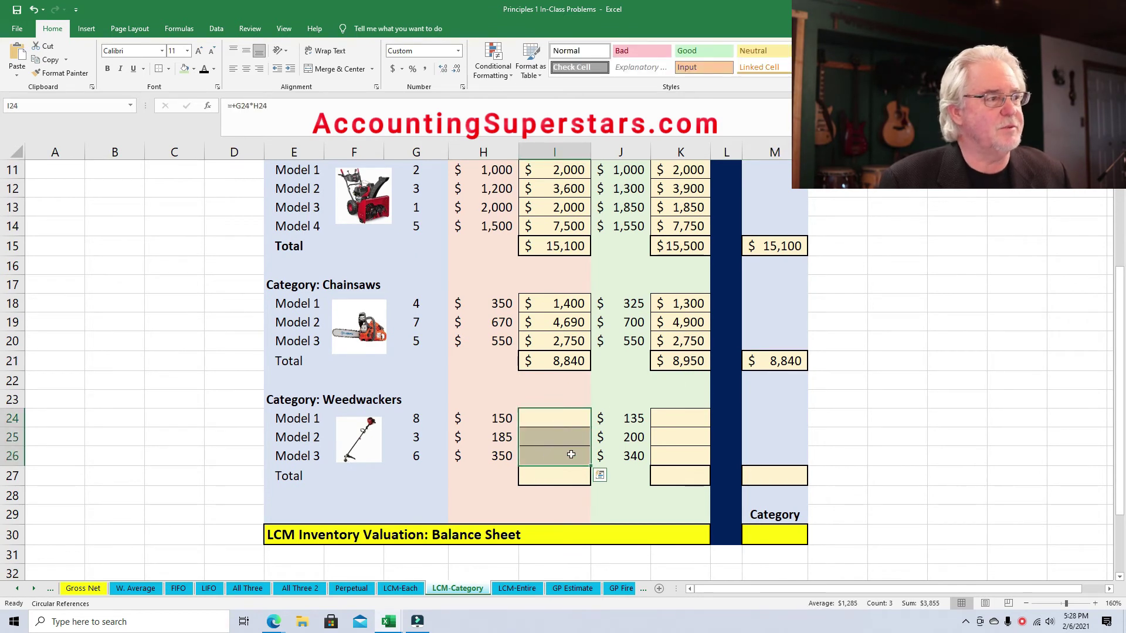
pyautogui.click(204, 69)
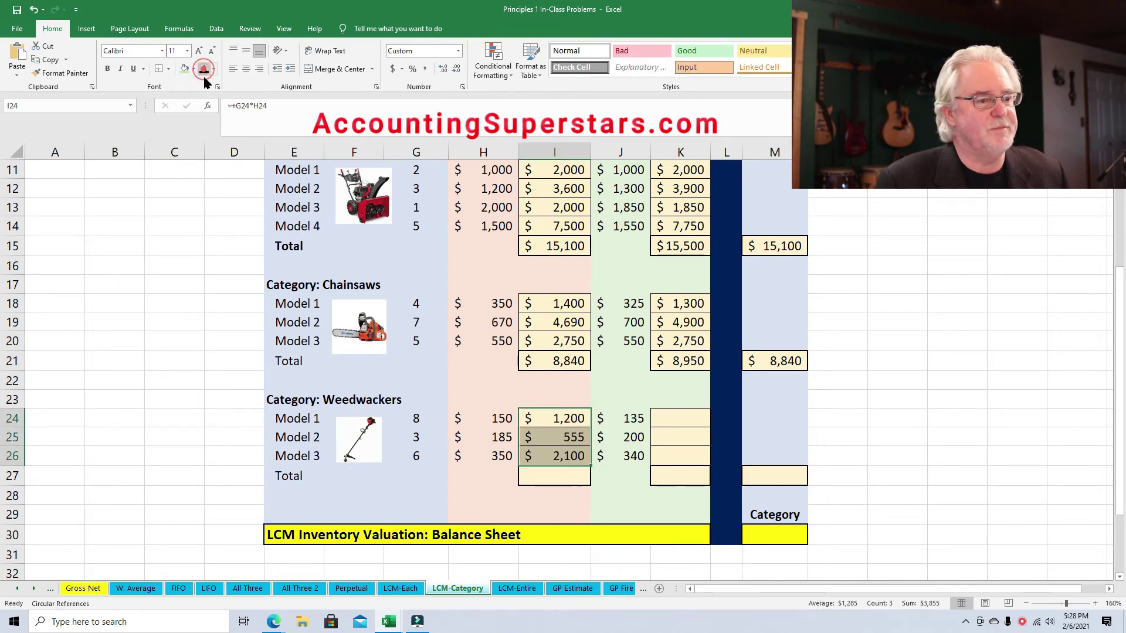
pyautogui.moveTo(685, 418); pyautogui.dragTo(684, 448)
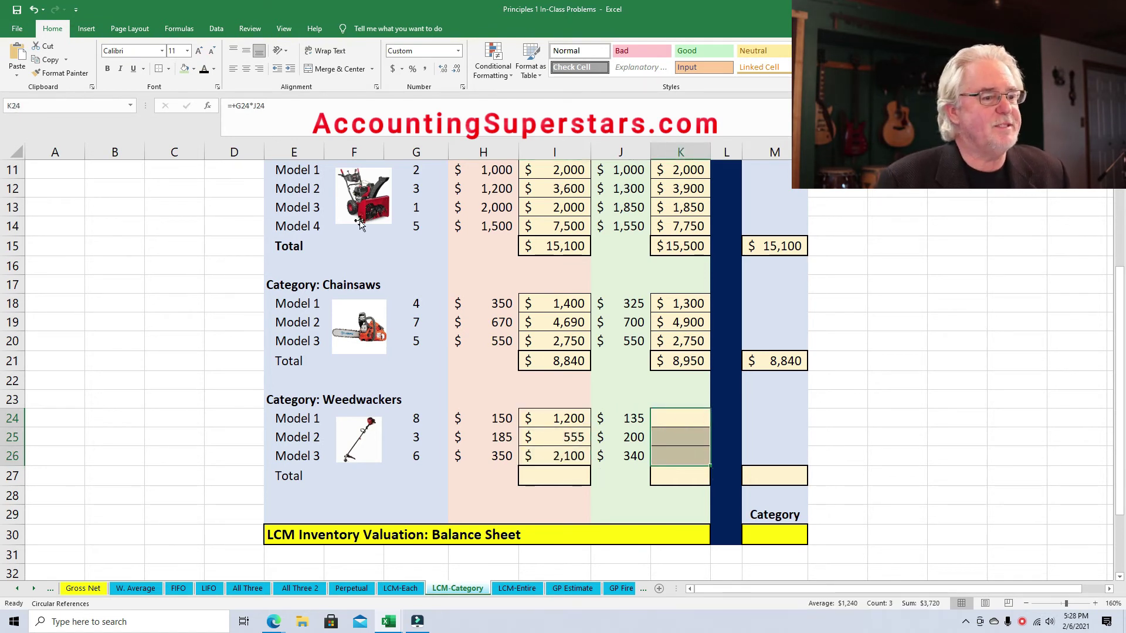
pyautogui.click(204, 68)
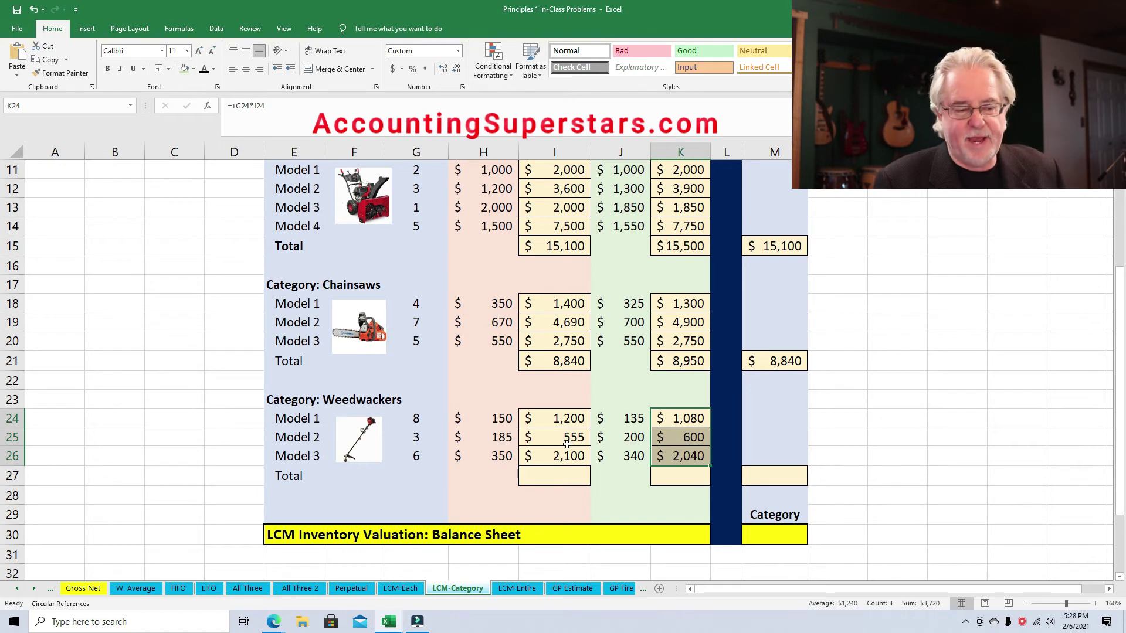
# Reveal the Weedwackers category totals: $3,855 cost, $3,720 market and $3,720 LCM in M27
pyautogui.click(544, 480)
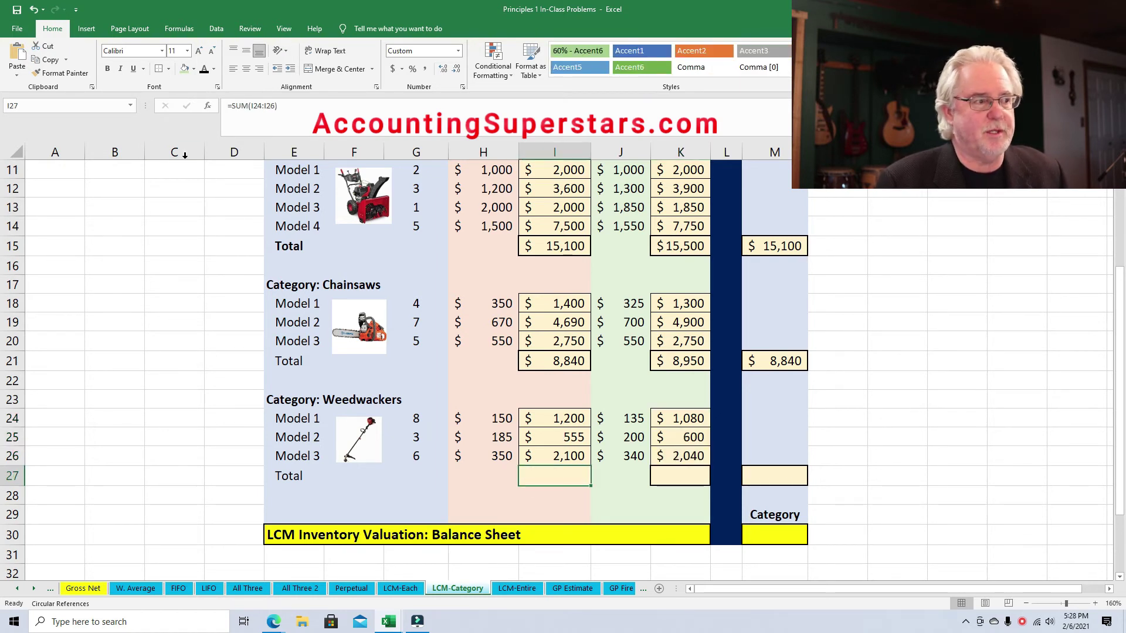
pyautogui.click(204, 69)
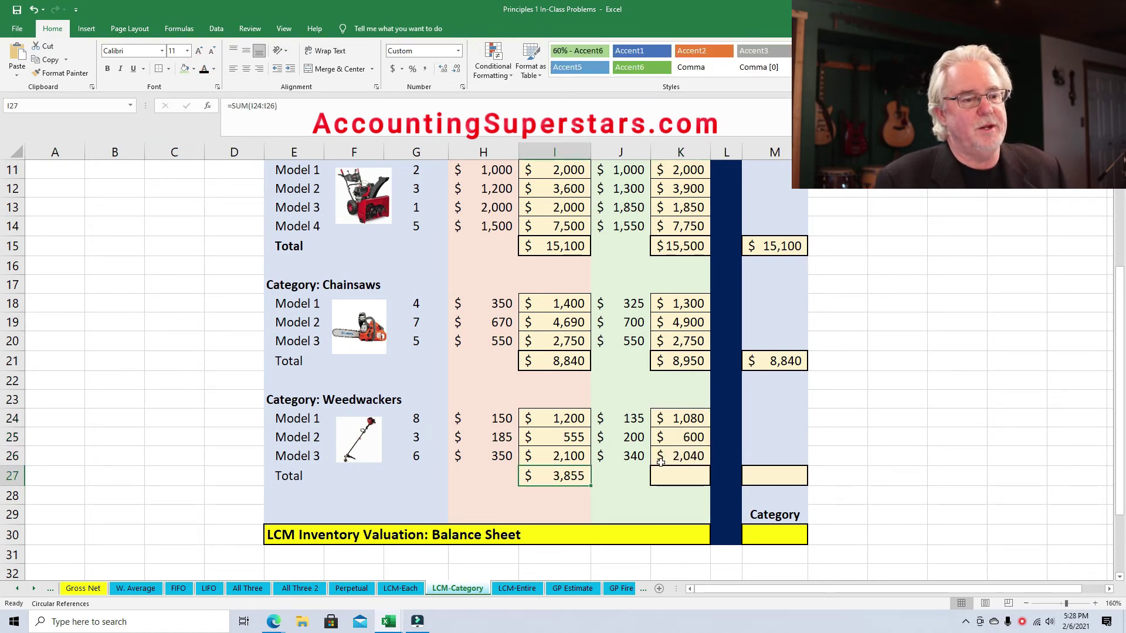
pyautogui.press('Right')
pyautogui.press('Right')
pyautogui.click(204, 69)
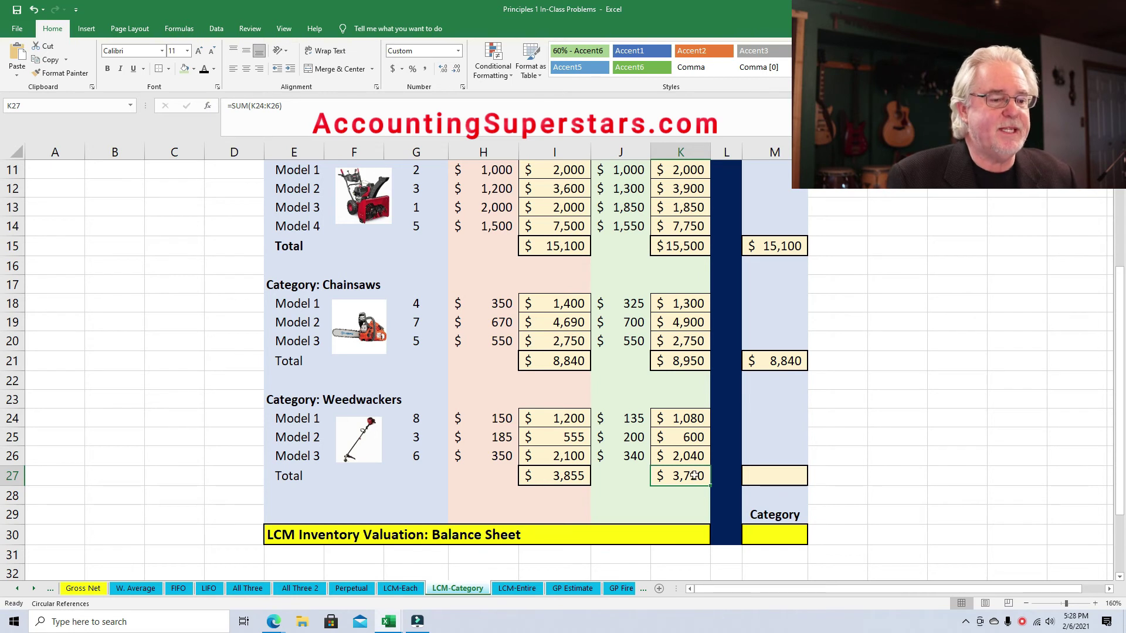
pyautogui.click(778, 478)
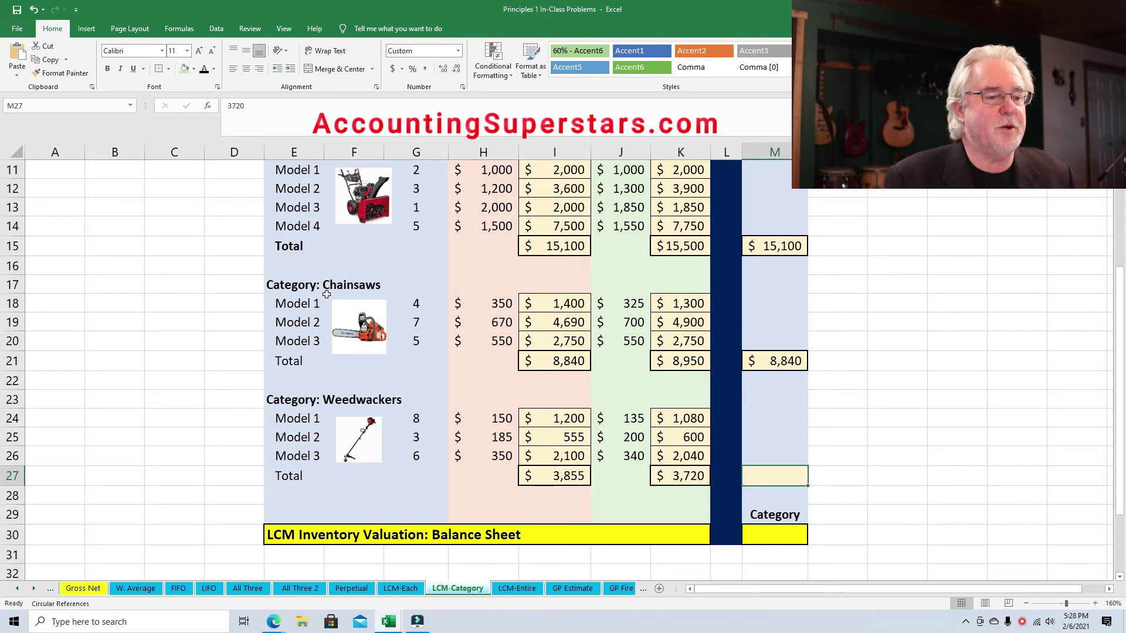
pyautogui.click(204, 69)
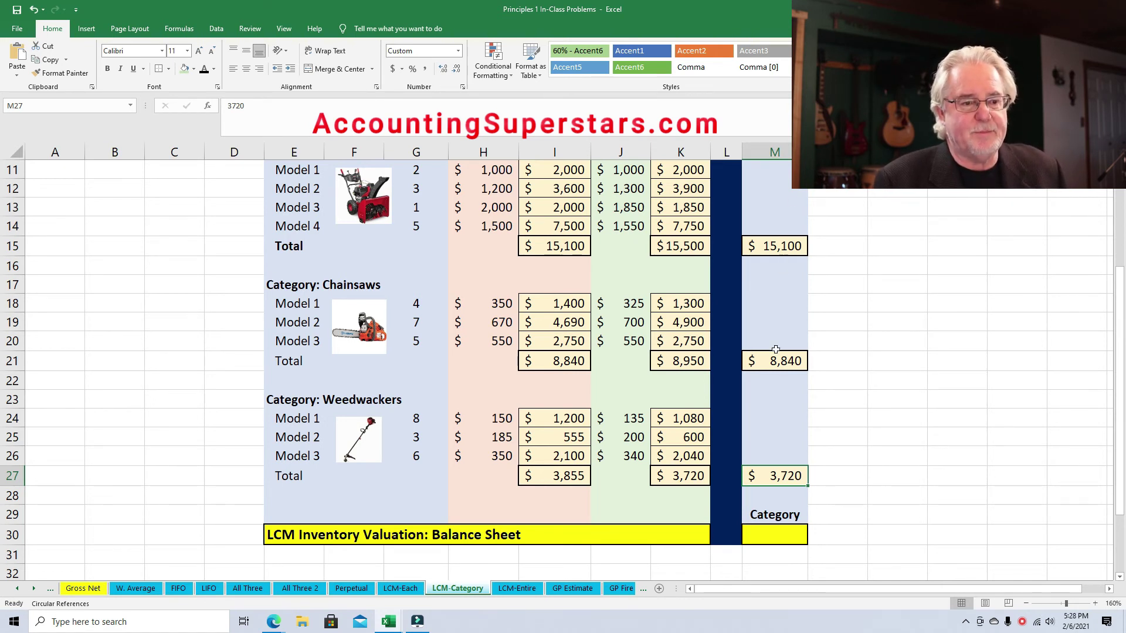
# Check the three LCM category totals, then reveal the $27,660 balance sheet valuation in M30
pyautogui.click(774, 249)
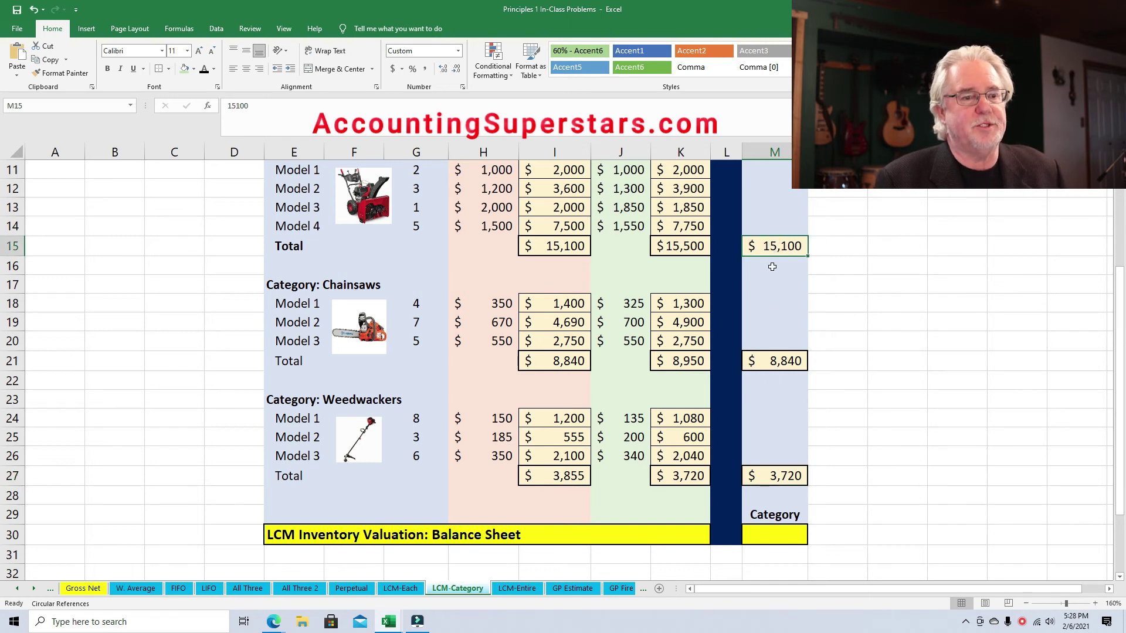
pyautogui.click(780, 363)
pyautogui.click(794, 472)
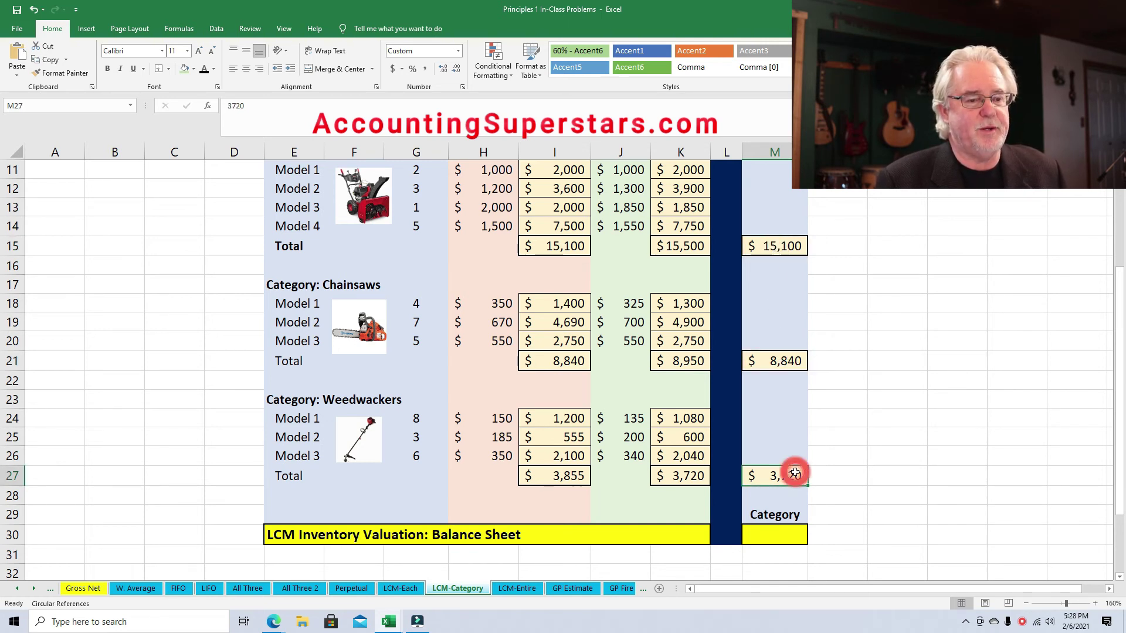
pyautogui.click(784, 534)
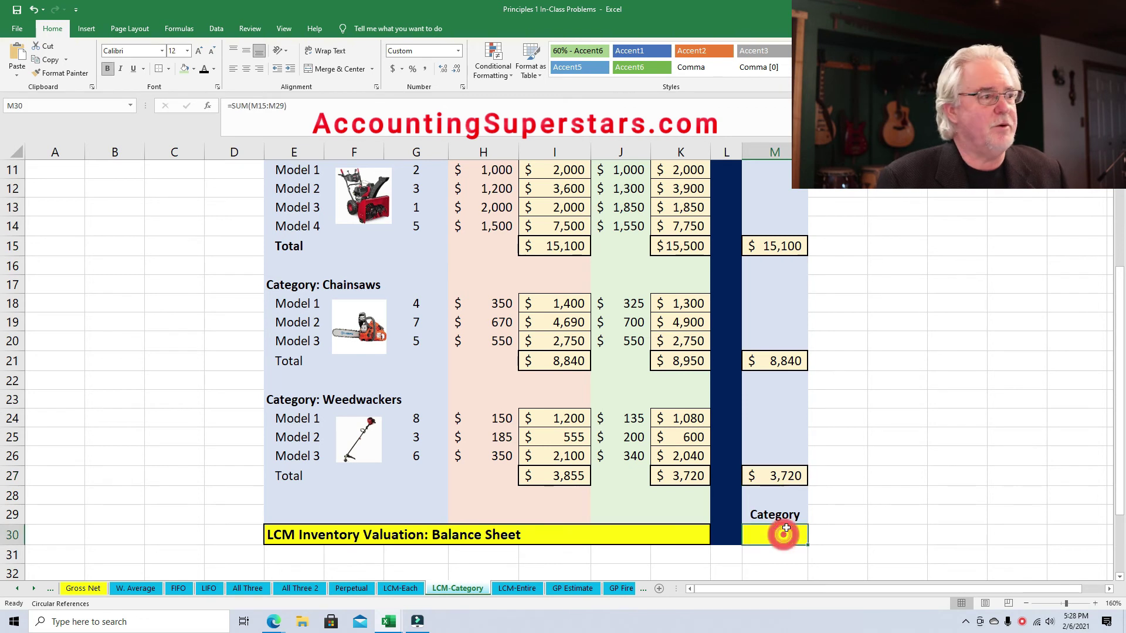
pyautogui.click(204, 69)
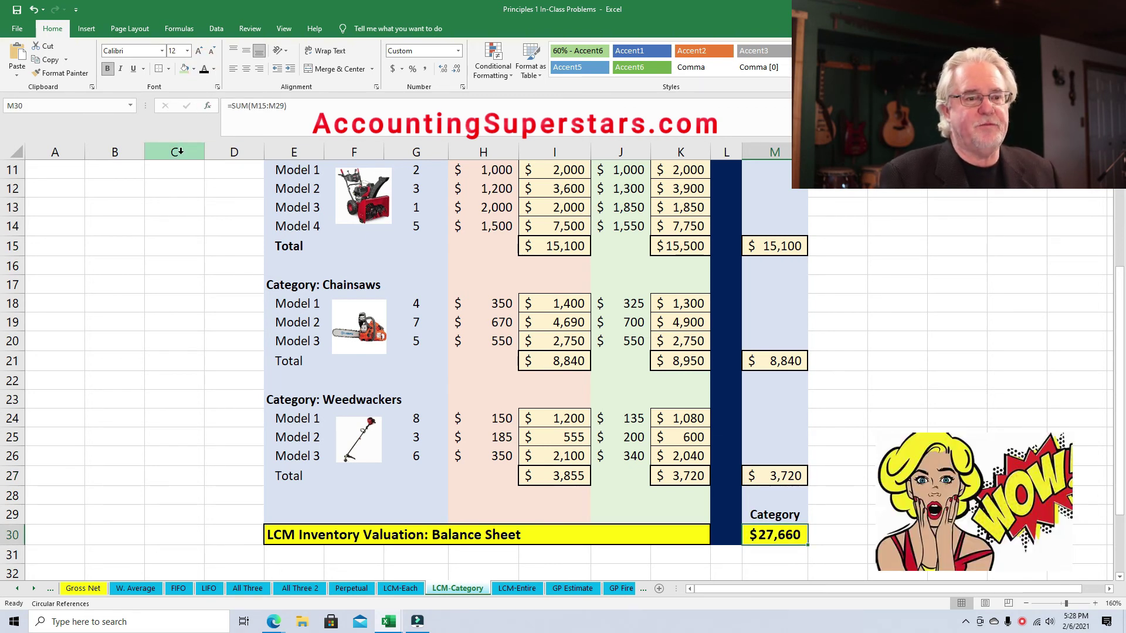